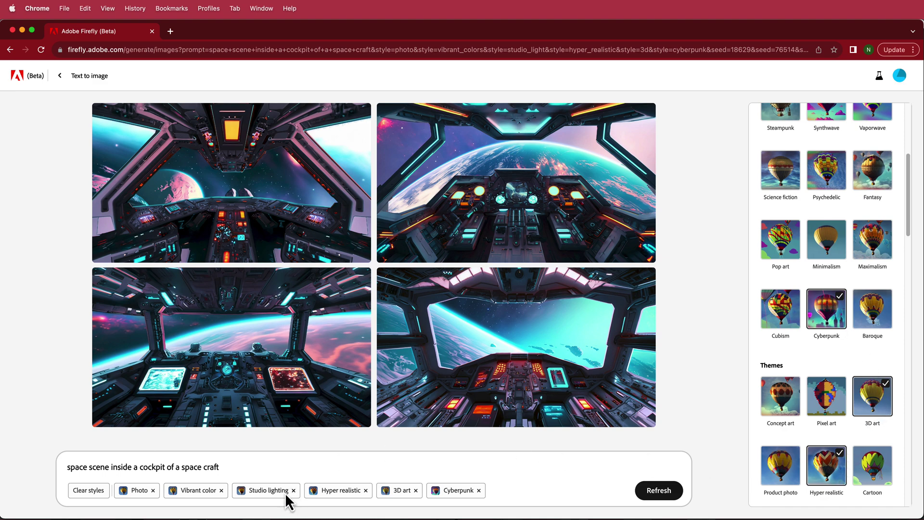
mouse_move(545, 275)
mouse_move(524, 360)
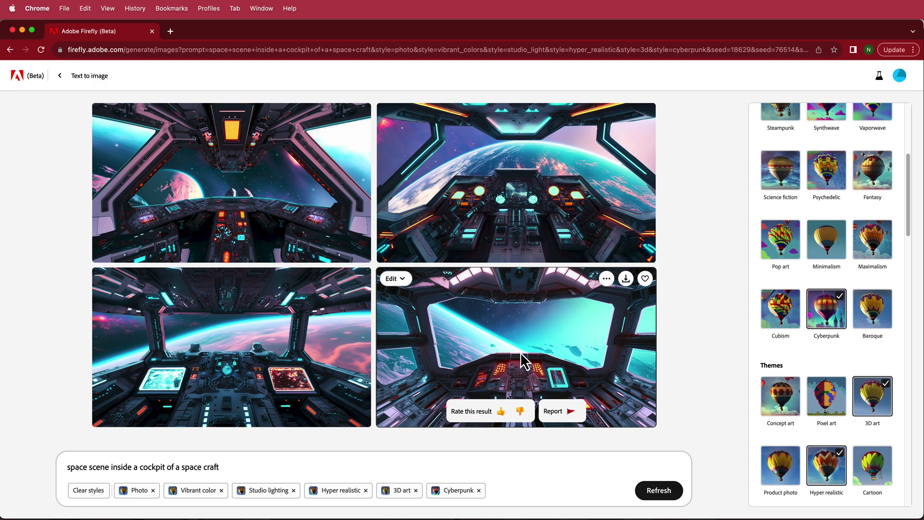
mouse_move(425, 157)
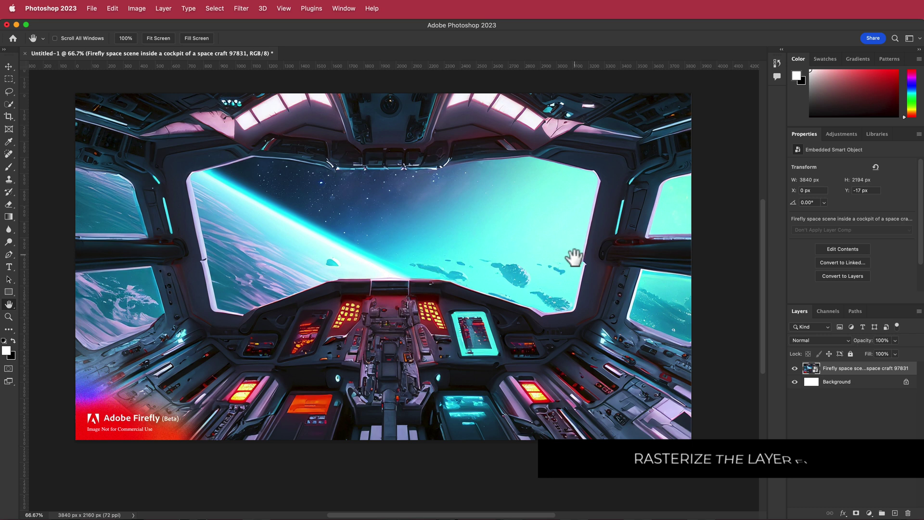
Step: In Photoshop, rasterize the Firefly cockpit layer and lasso the Adobe Firefly watermark in the image's lower corner
right_click(871, 374)
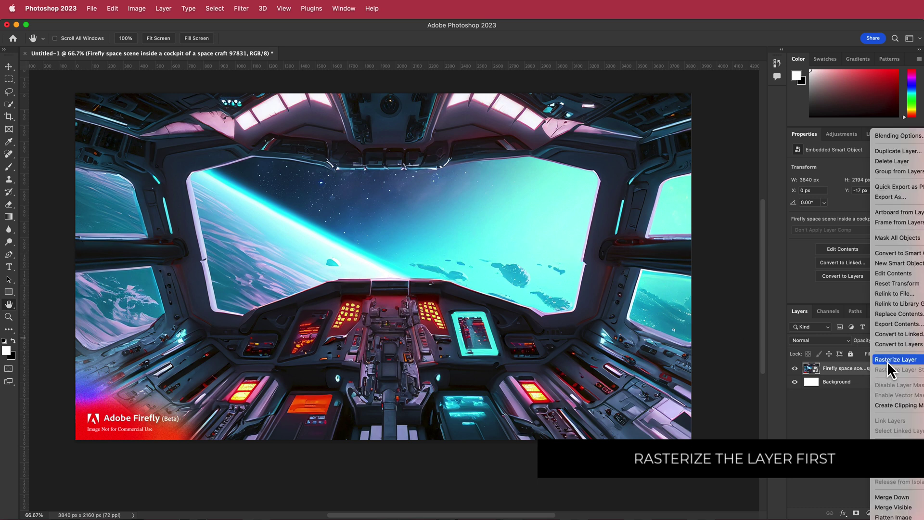
left_click(887, 361)
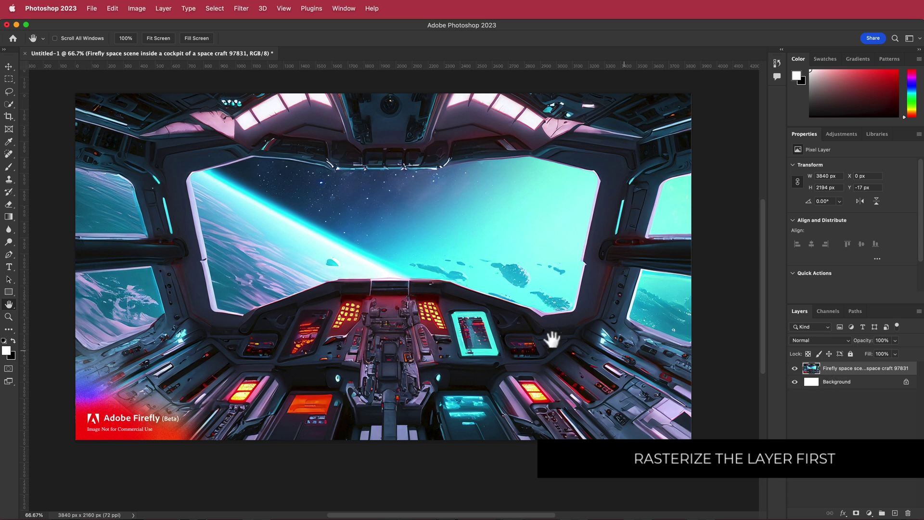
left_click(8, 92)
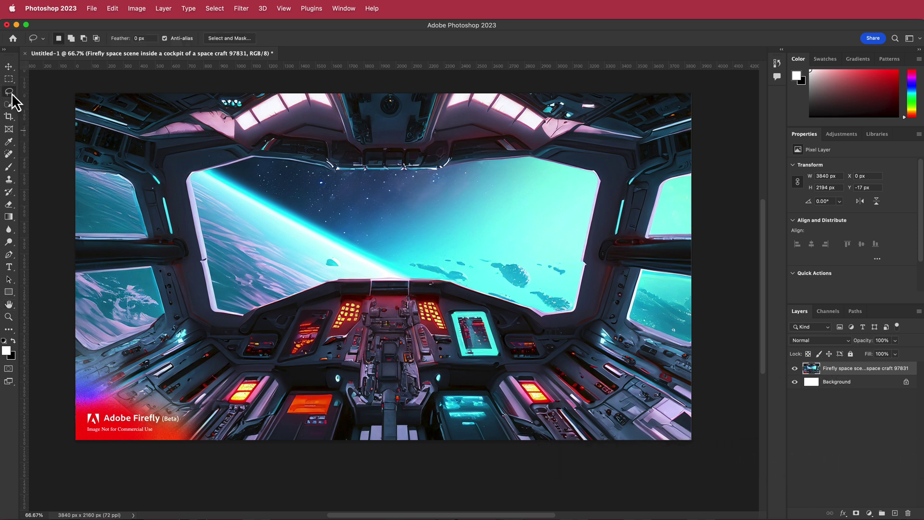
mouse_move(49, 346)
left_mouse_down()
mouse_move(76, 368)
mouse_move(171, 398)
mouse_move(196, 415)
mouse_move(195, 445)
mouse_move(132, 460)
mouse_move(58, 457)
mouse_move(50, 383)
left_mouse_up()
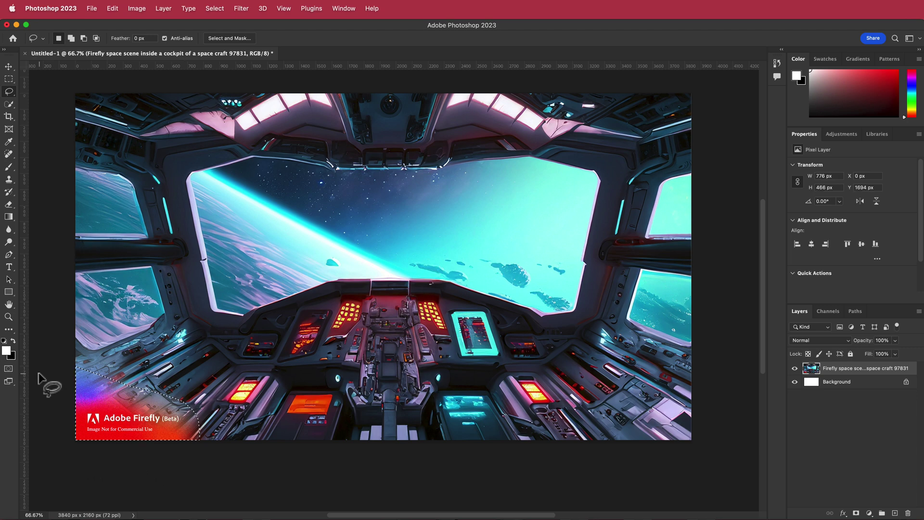
Step: Remove the selected watermark with Content-Aware Fill using rectangular sampling, output to the current layer, and clear the selection
left_click(114, 9)
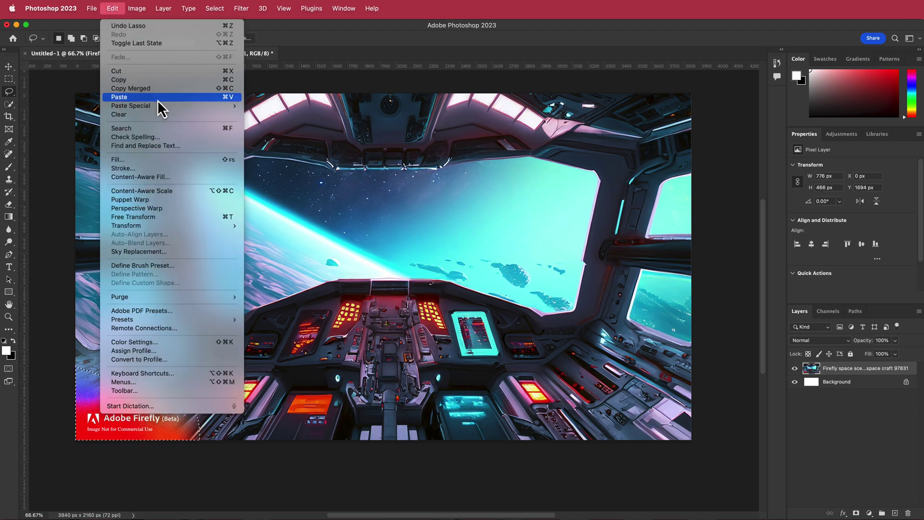
left_click(170, 179)
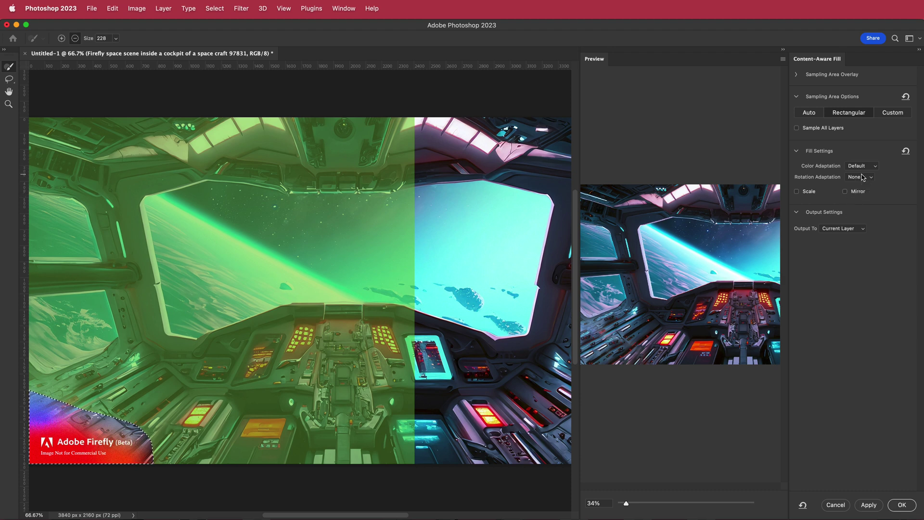
left_click(869, 505)
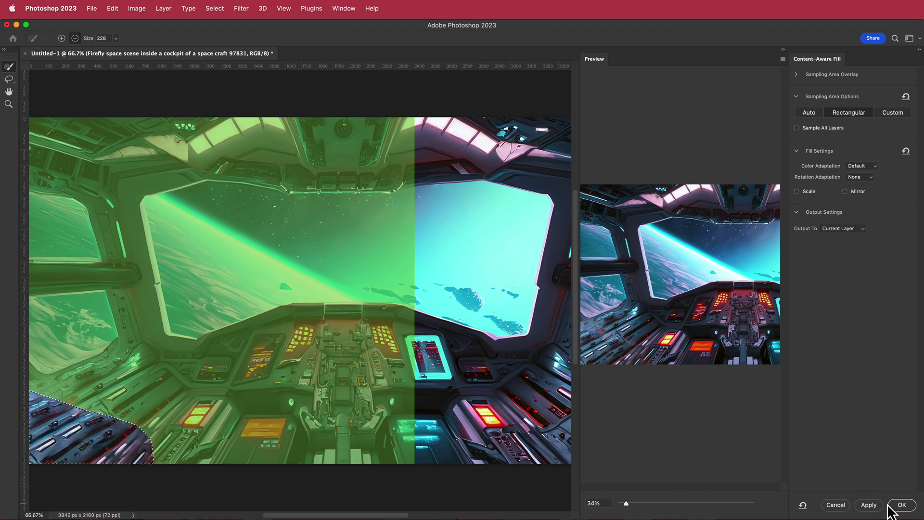
left_click(899, 504)
key("ctrl+d")
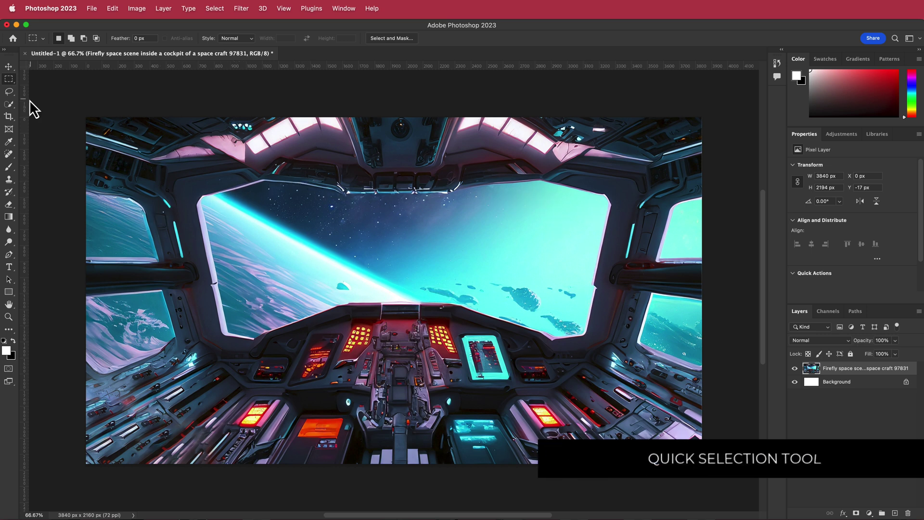
Step: Select the space view inside the cockpit's main window using the Quick Selection tool with a brush size of 50
left_click(10, 105)
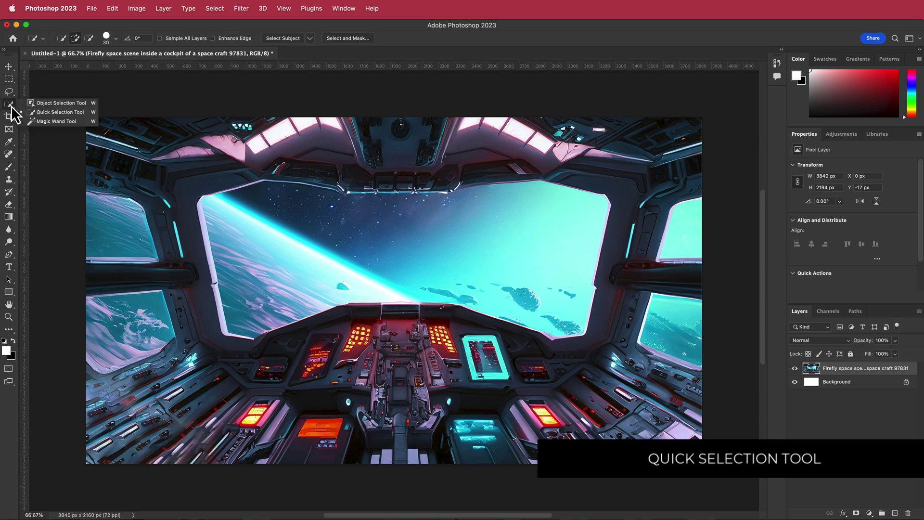
left_click(43, 113)
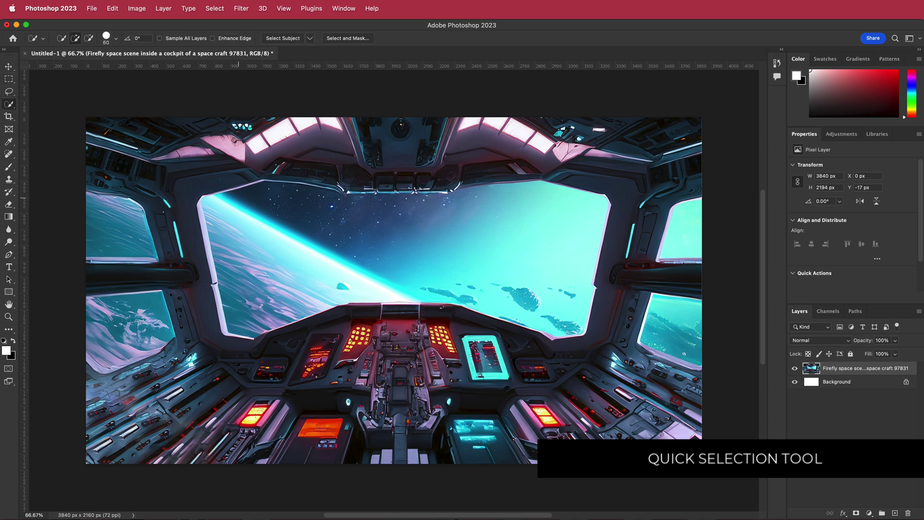
key("bracketleft")
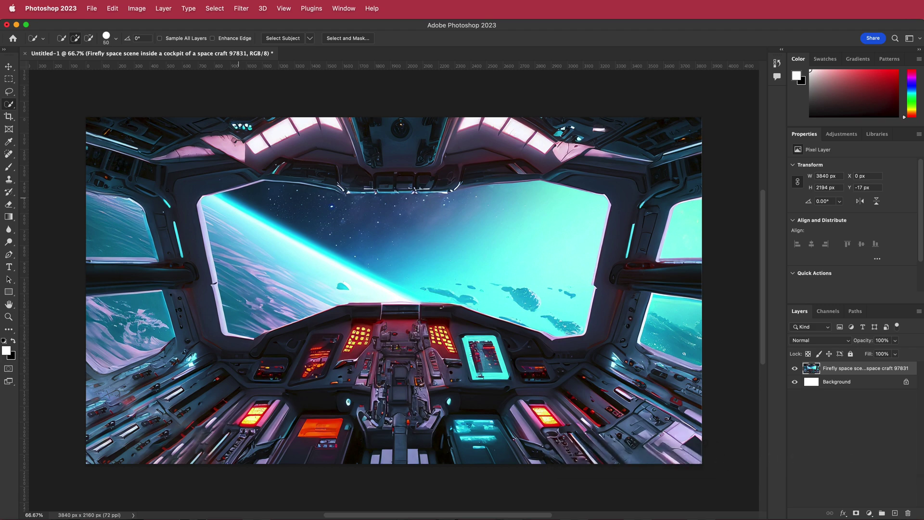
scroll(230, 197, "up", 5)
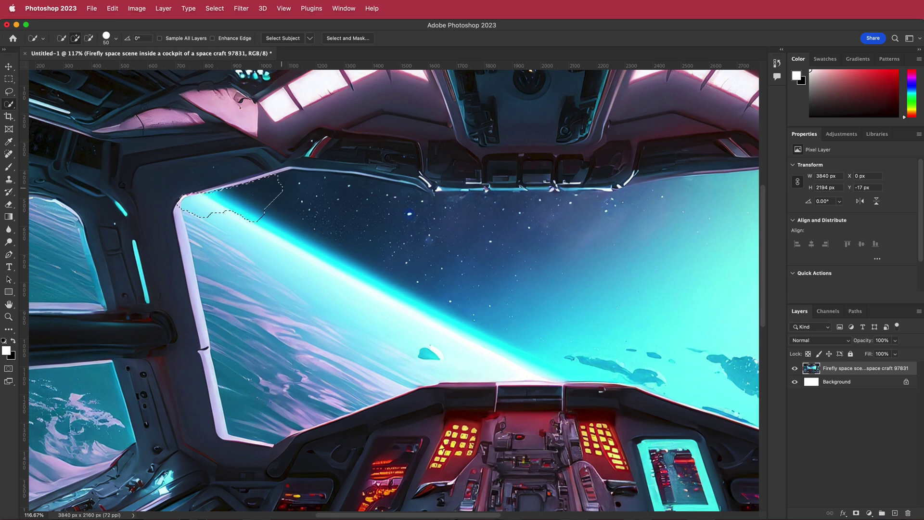
mouse_move(409, 214)
left_mouse_down()
mouse_move(626, 183)
mouse_move(436, 238)
mouse_move(529, 385)
left_mouse_up()
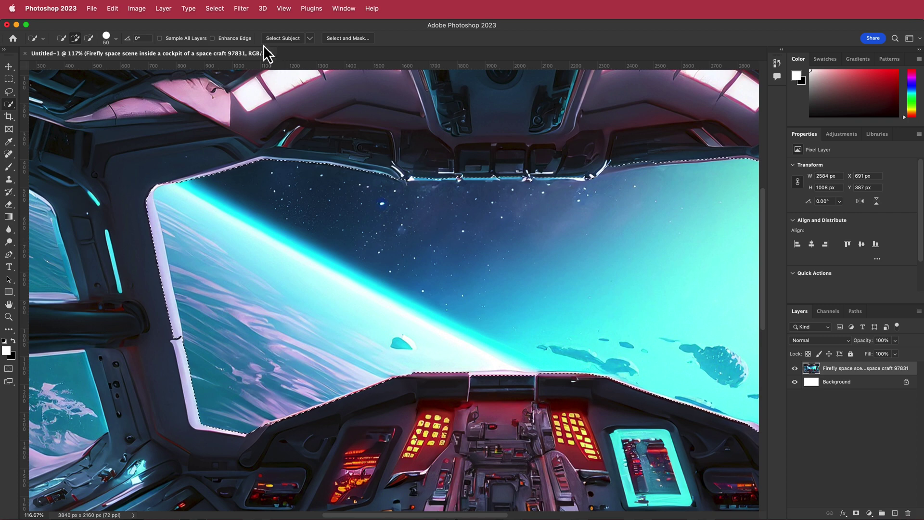
Step: Smooth the window selection with a sample radius of 10 pixels
left_click(215, 9)
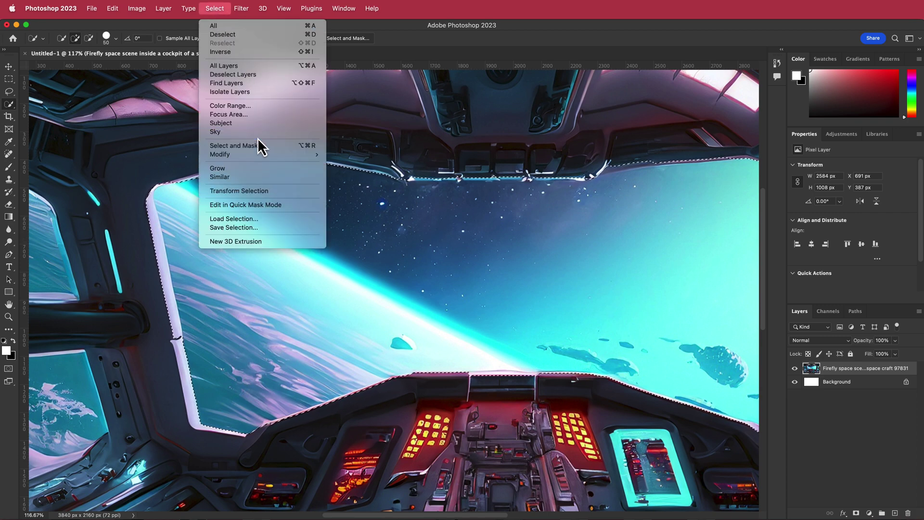
mouse_move(260, 153)
left_click(366, 164)
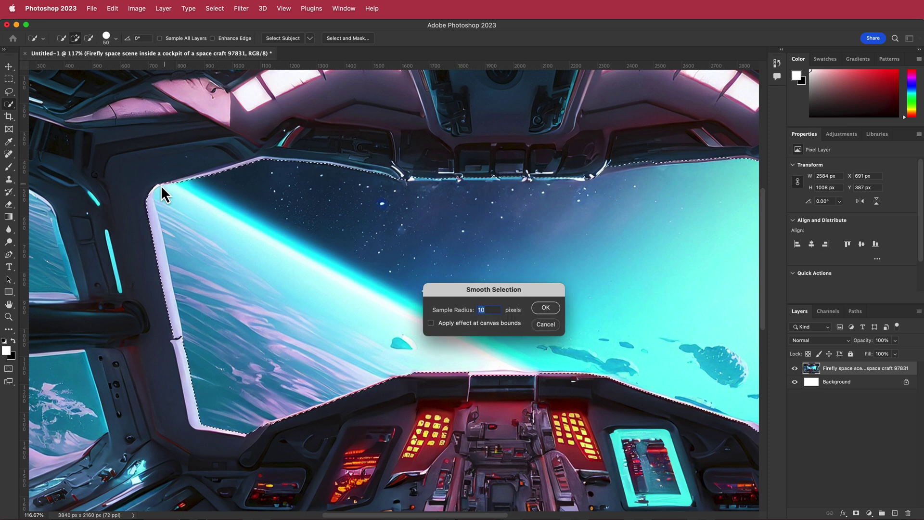
left_click(546, 308)
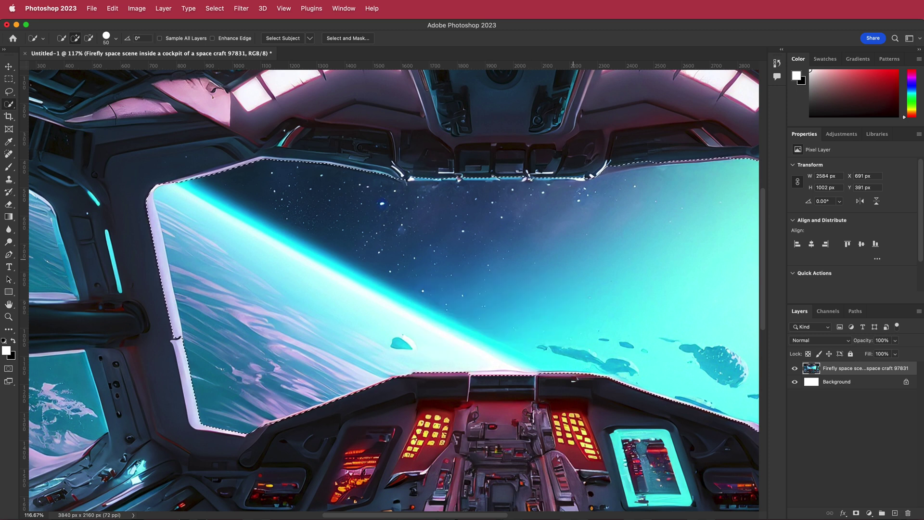
Step: Delete the selected space view from the cockpit layer and hide the Background layer
key("Delete")
left_click(794, 382)
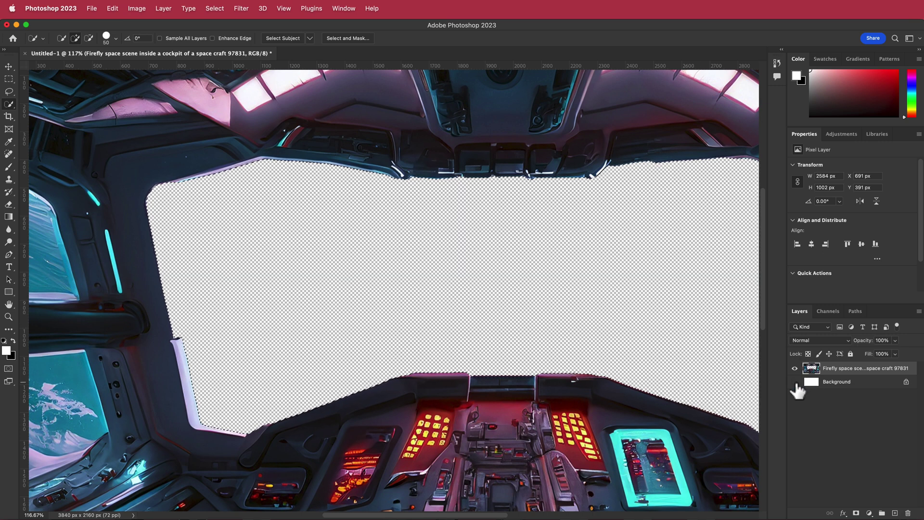
key("alt")
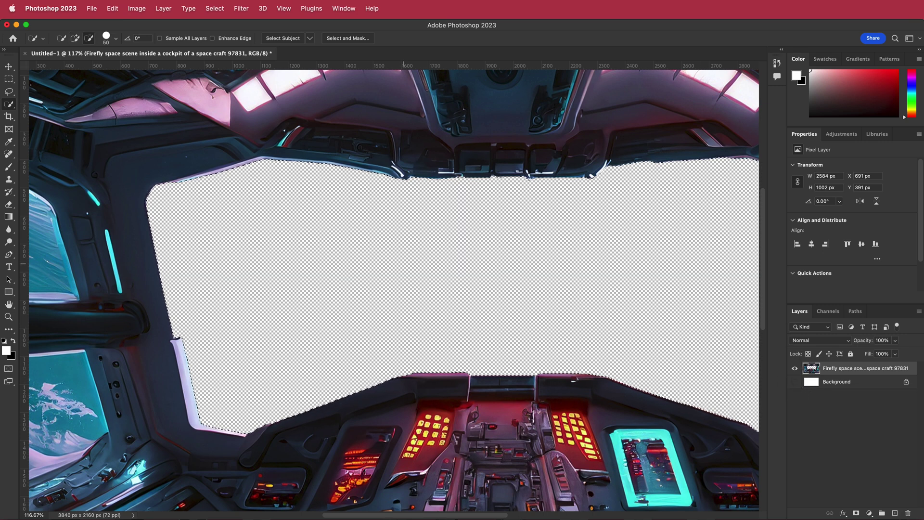
key("super+minus")
key("super+minus")
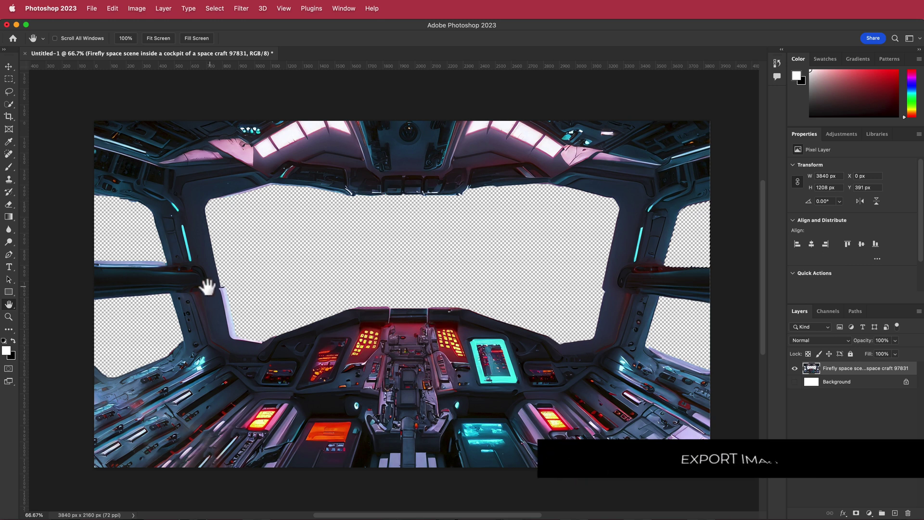
Step: Export the cut-out cockpit image using Export As
left_click(92, 8)
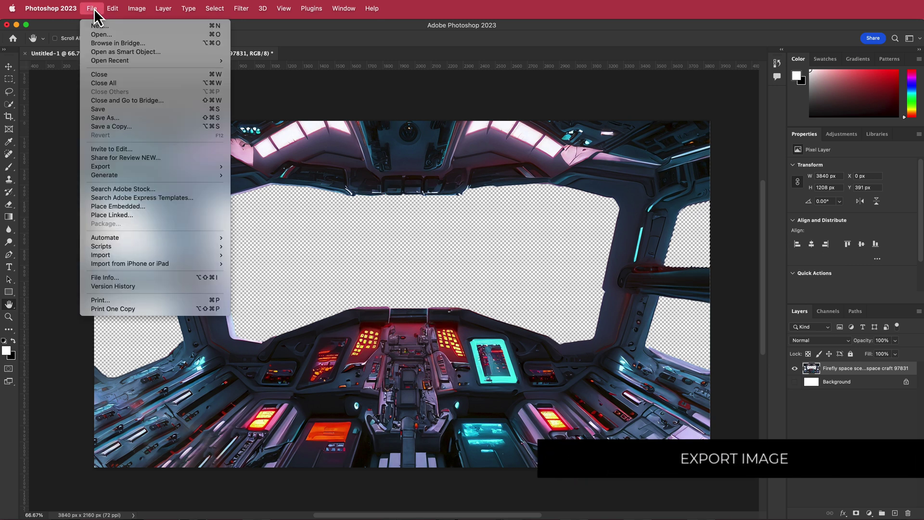
mouse_move(144, 167)
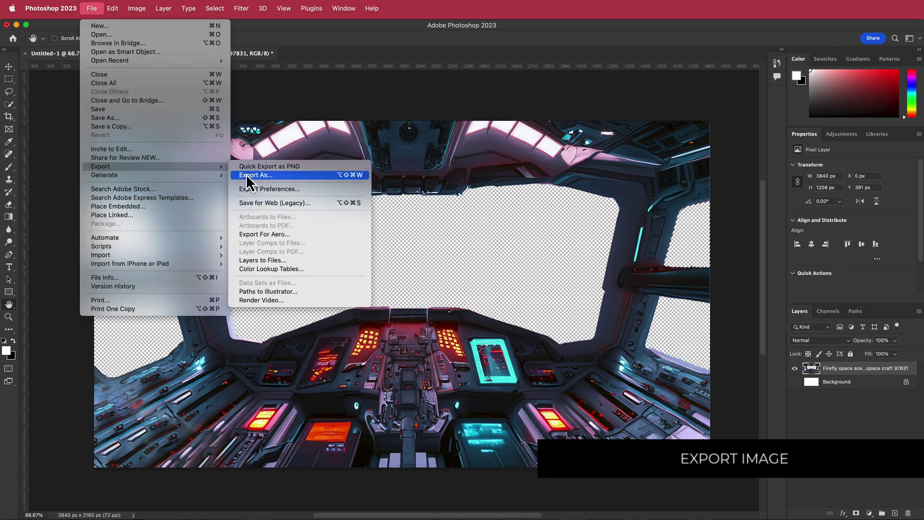
left_click(597, 237)
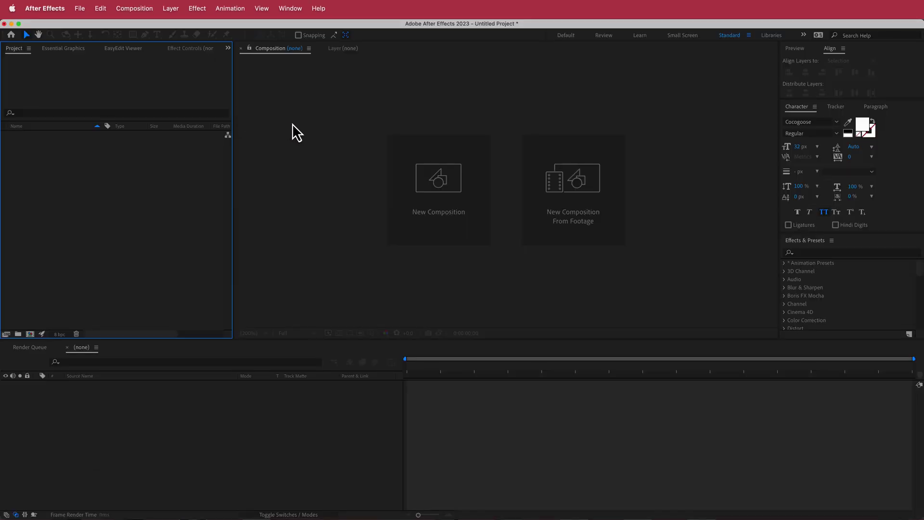
Step: In After Effects, create a 1920 x 1080, 30 fps, 15-second composition and add a white comp-size solid named STARS
left_click(438, 207)
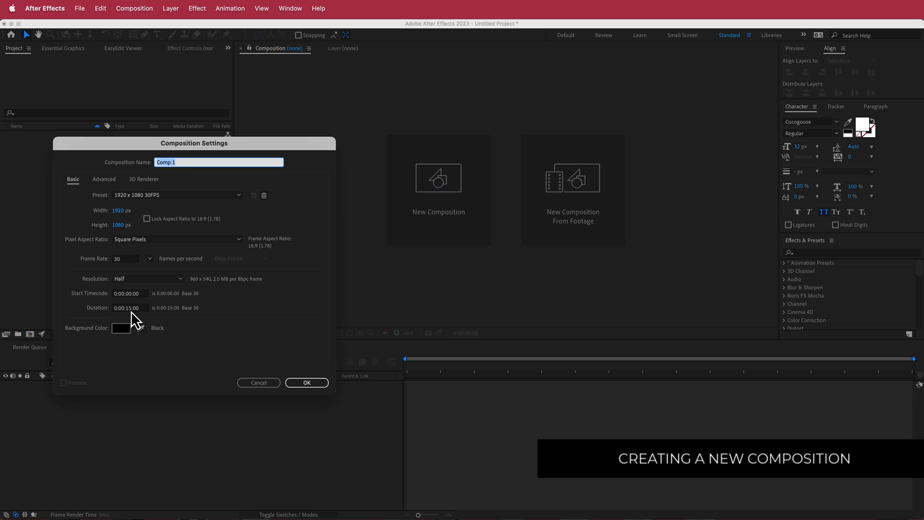
left_click(308, 383)
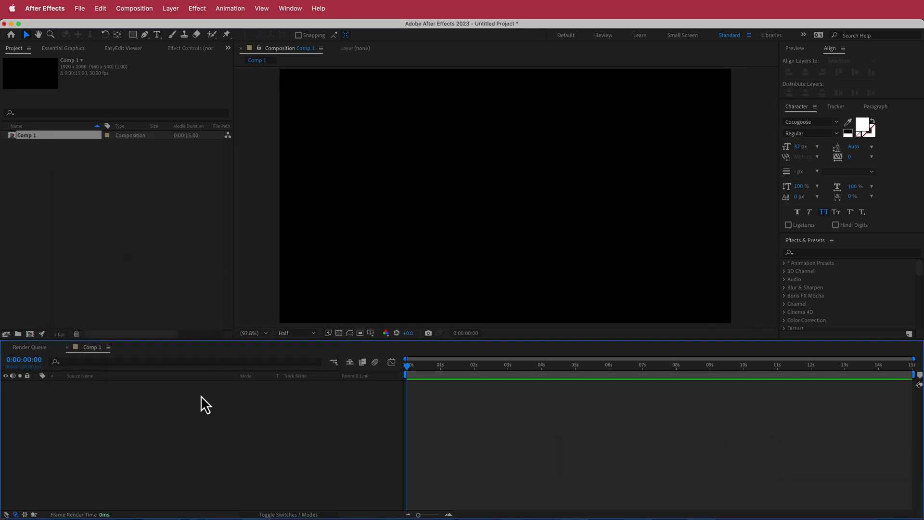
key("super+y")
type("STARS")
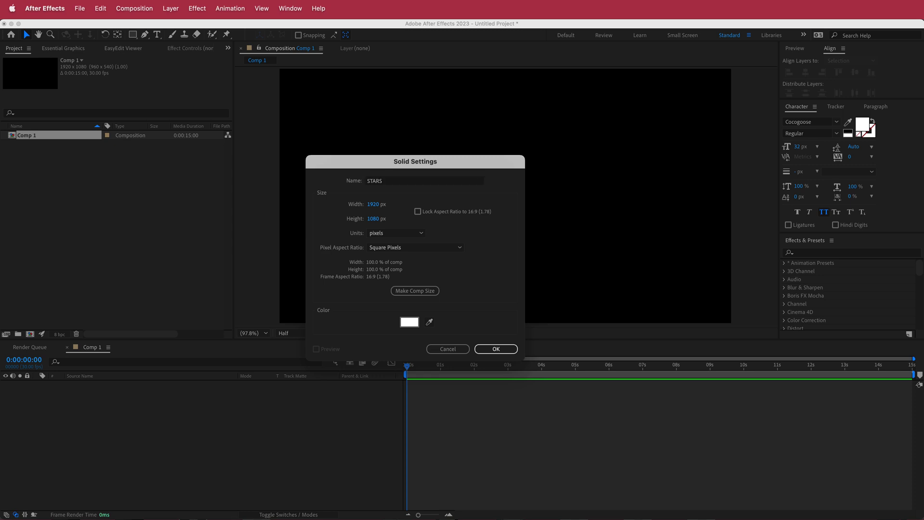
key("Return")
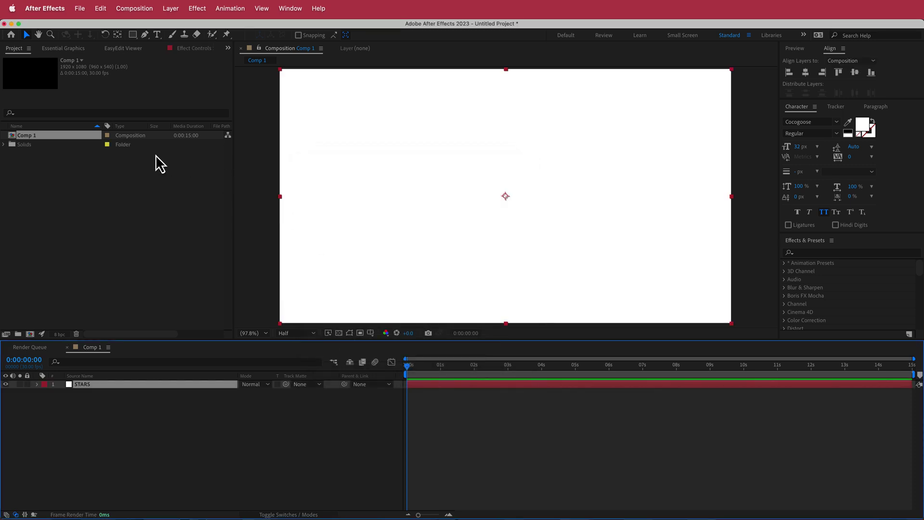
Step: Find the CC Star Burst effect and apply it to the STARS layer
key("ctrl+space")
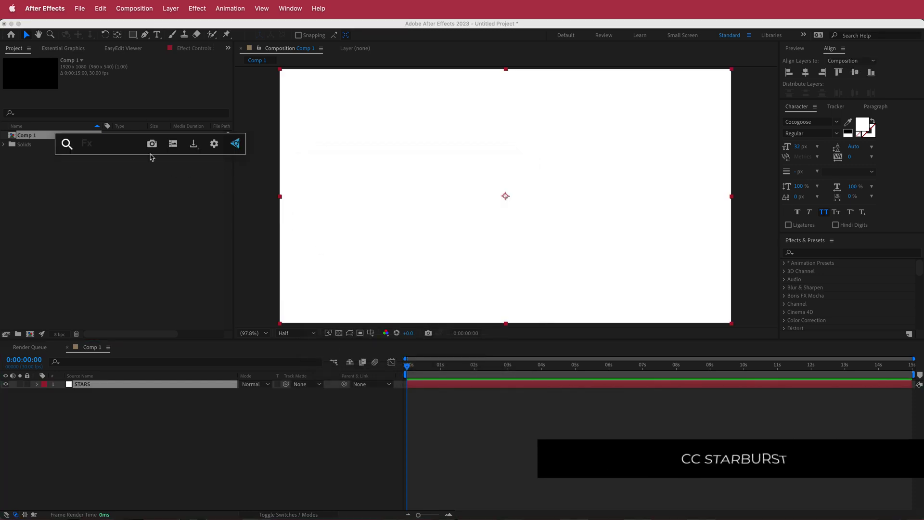
type("star")
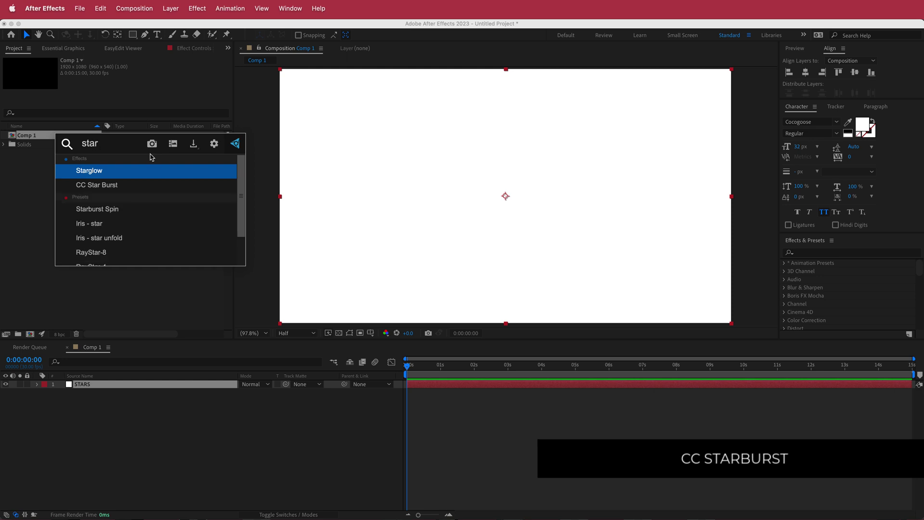
left_click(126, 186)
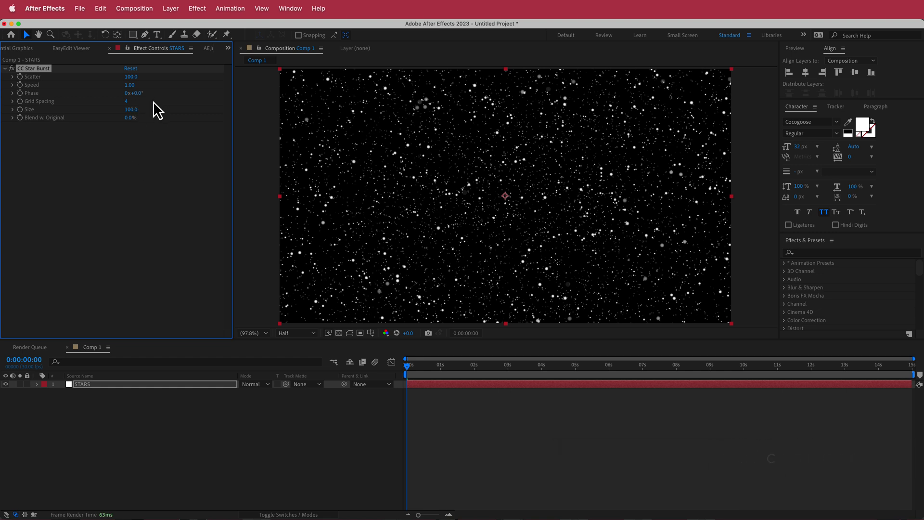
Step: Set the Star Burst speed to 0 and its scatter to 313
left_click(129, 85)
type("0")
key("Return")
left_click_drag(133, 79, 234, 81)
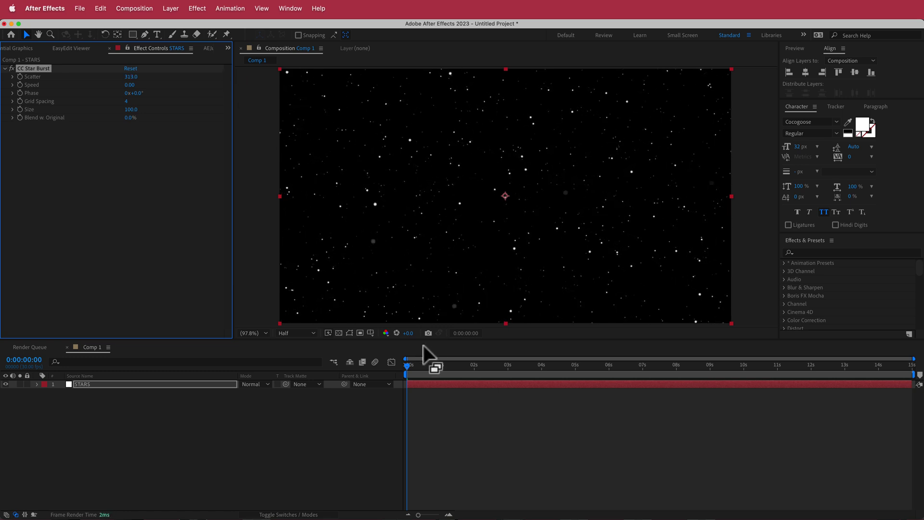
Step: Keyframe the Star Burst speed at 0 at the start and 5 at 5 seconds, and preview the acceleration
left_click_drag(408, 373, 341, 380)
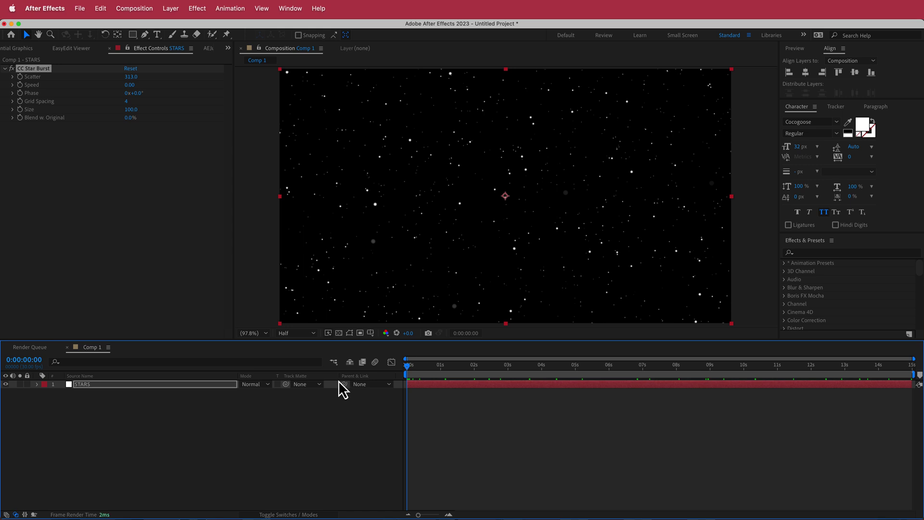
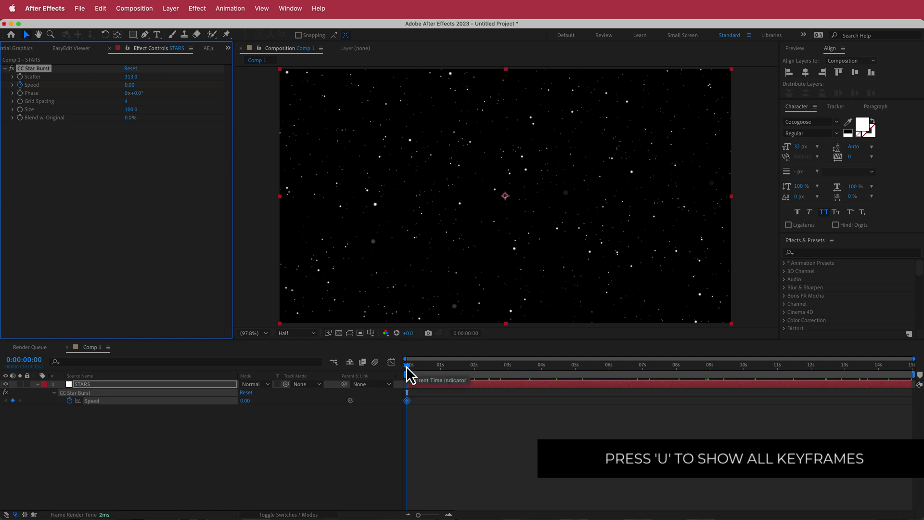
left_click_drag(407, 367, 576, 368)
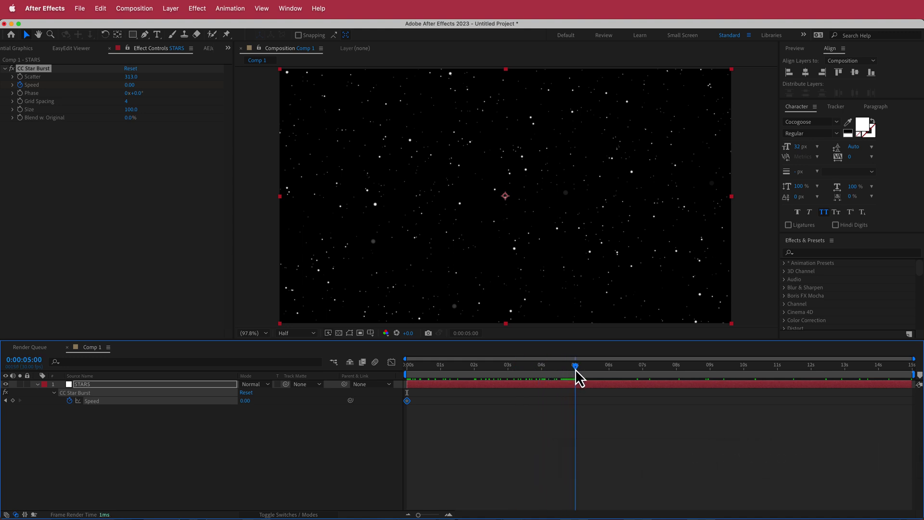
left_click(130, 86)
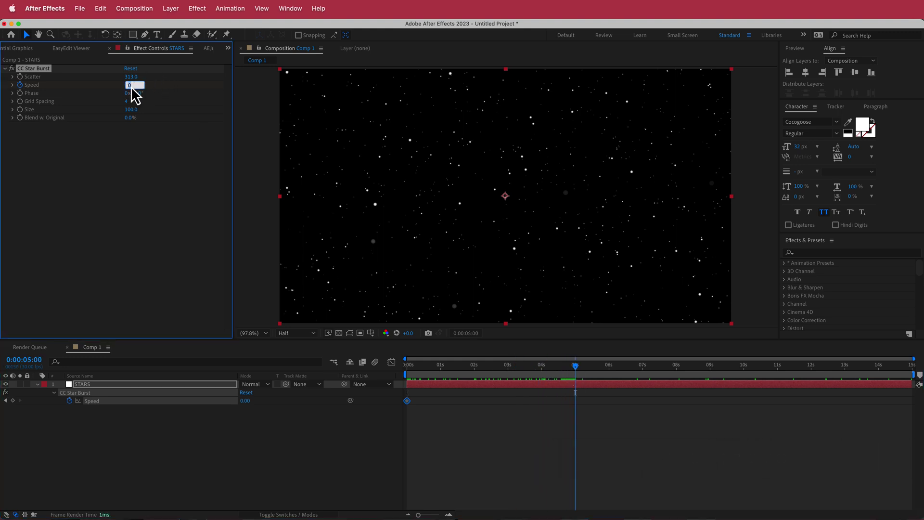
key("Return")
left_click_drag(569, 364, 402, 371)
key("space")
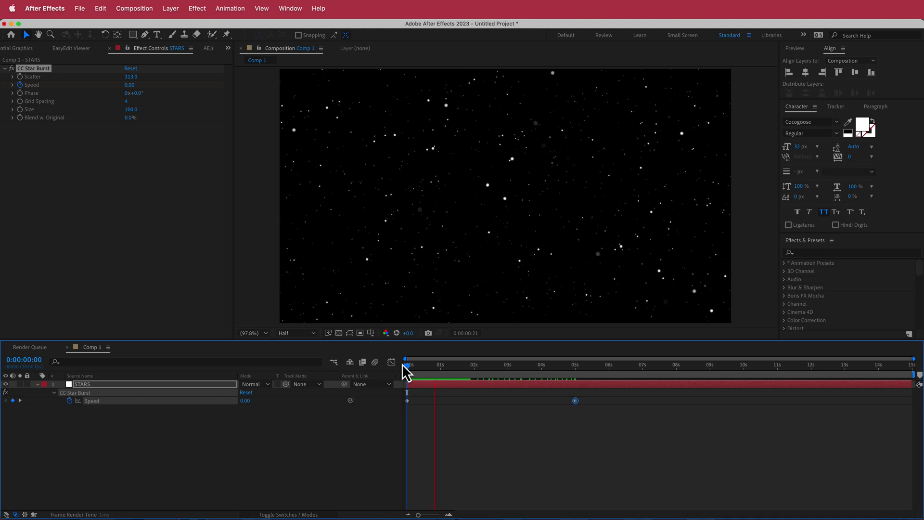
Step: Add a Star Burst speed keyframe at 9 seconds that holds the value at 5
left_click_drag(511, 367, 710, 370)
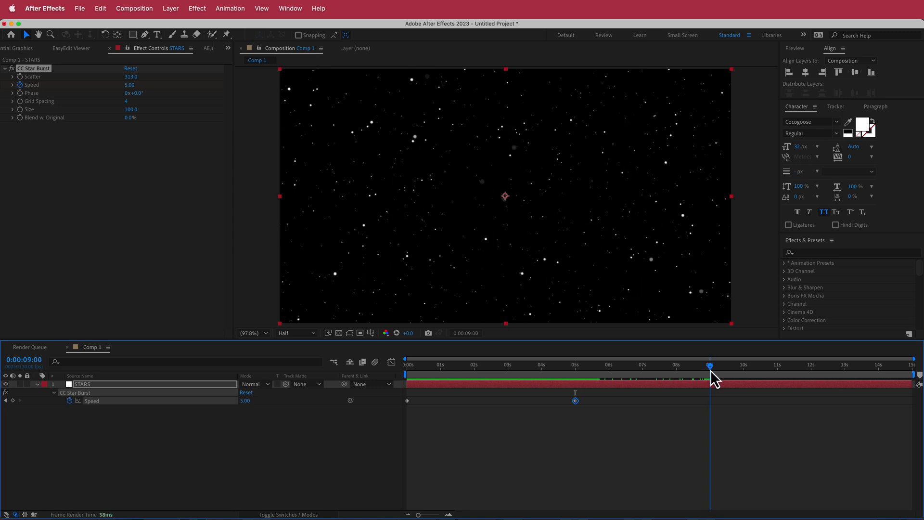
left_click(592, 403)
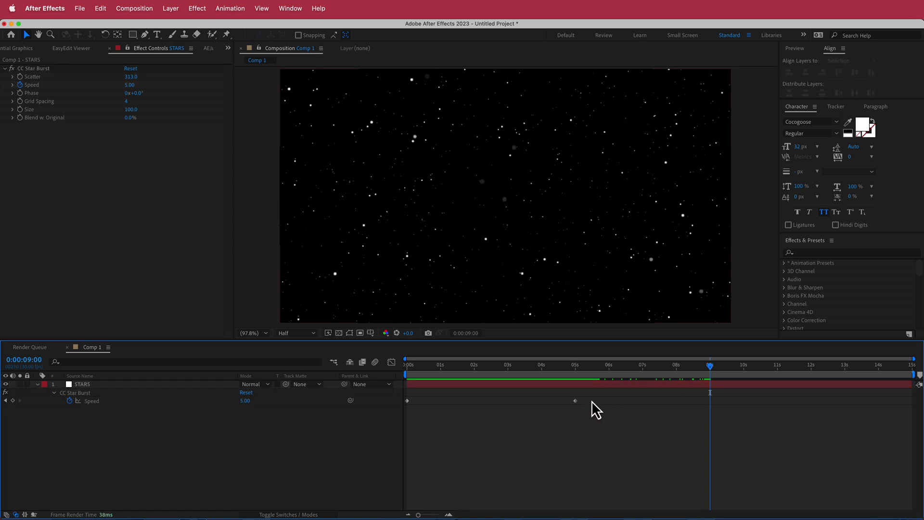
left_click(13, 400)
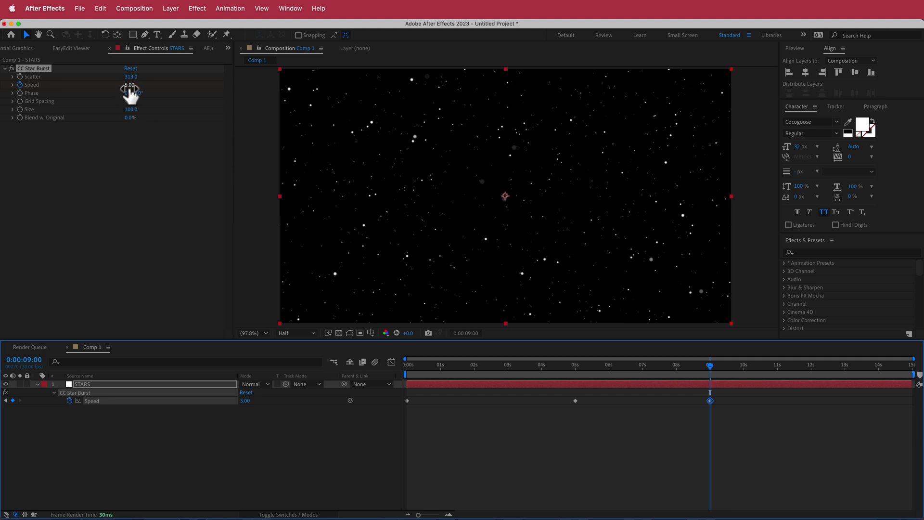
Step: Set the Star Burst speed to 0 at the composition's last frame and preview the animation
left_click_drag(714, 366, 915, 367)
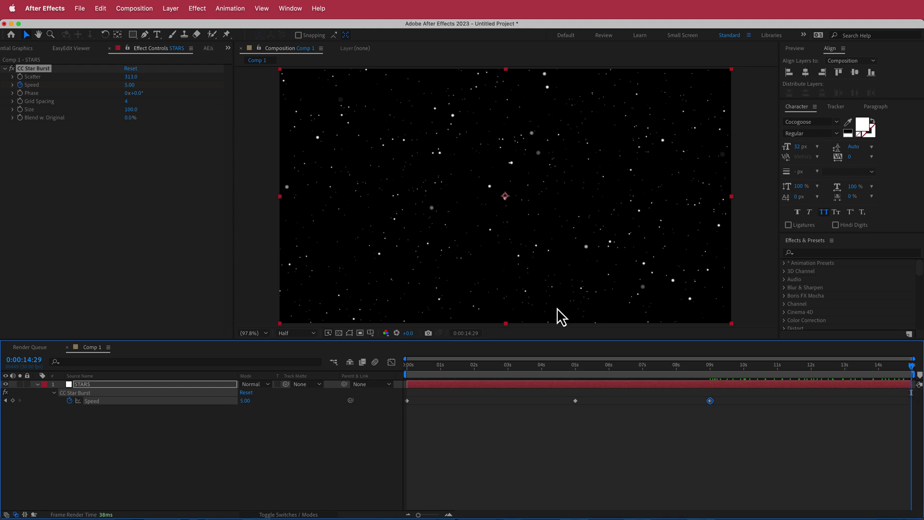
left_click(129, 85)
type("0")
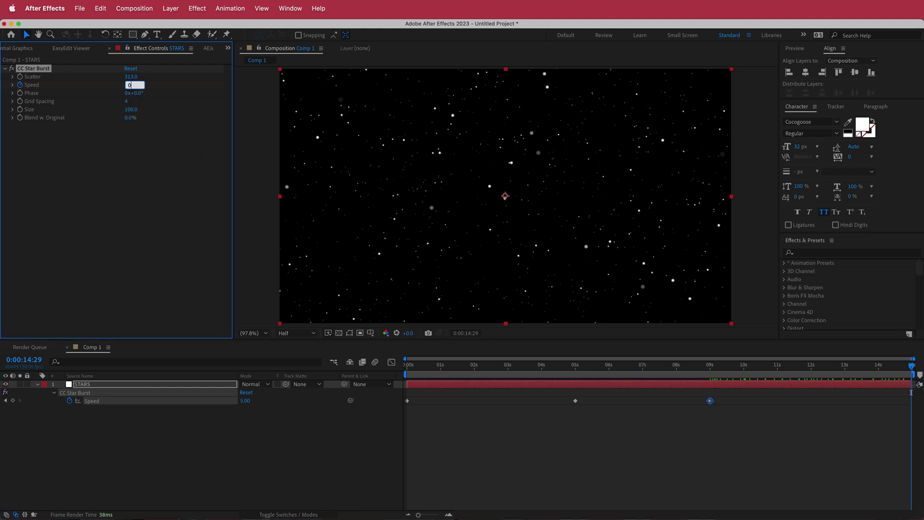
key("Return")
left_click_drag(914, 377, 403, 384)
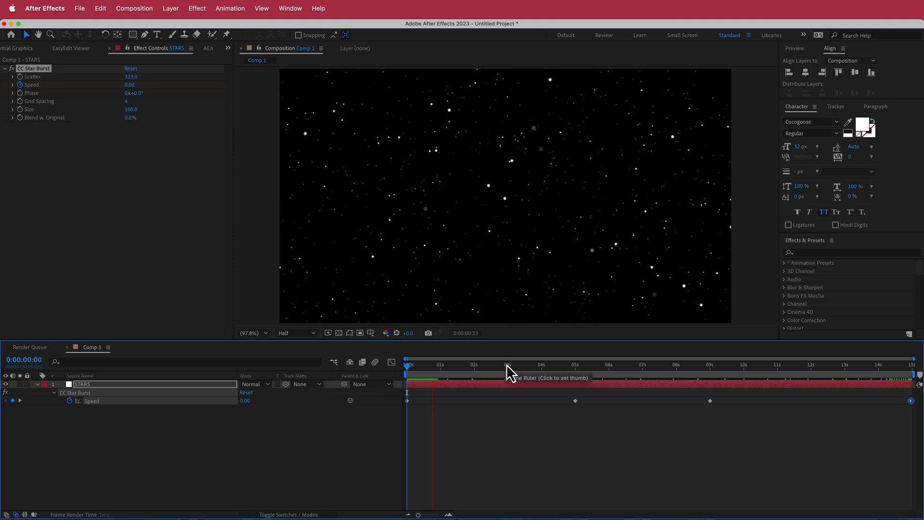
left_click_drag(507, 365, 915, 377)
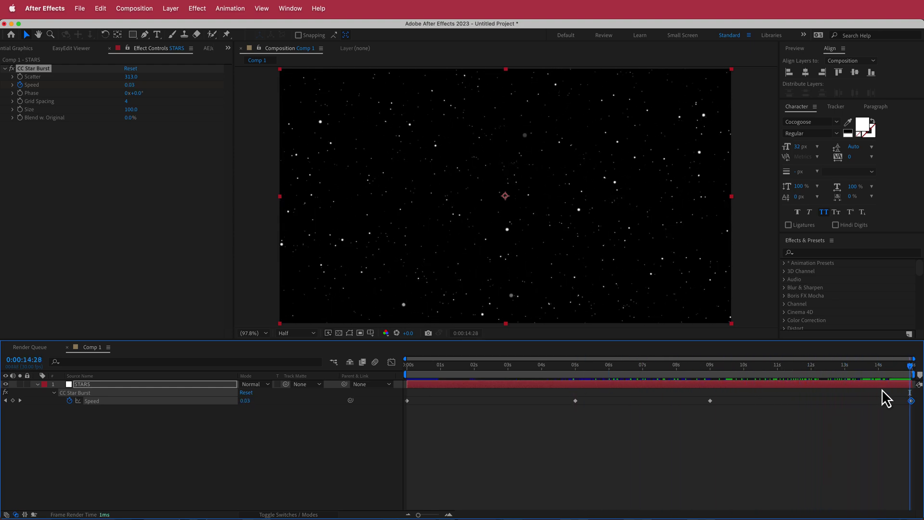
Step: Apply Easy Ease to the first and last Star Burst speed keyframes
left_click(408, 401)
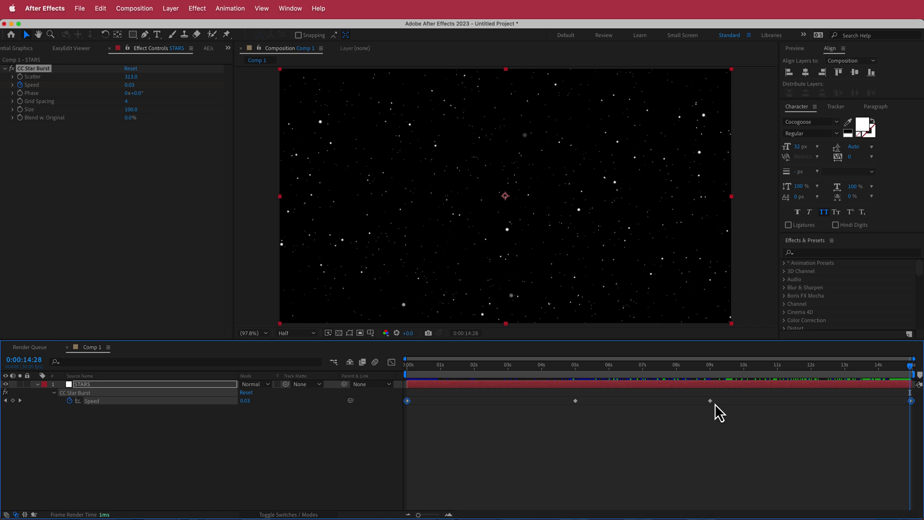
left_click(911, 401, "shift")
left_click(230, 9)
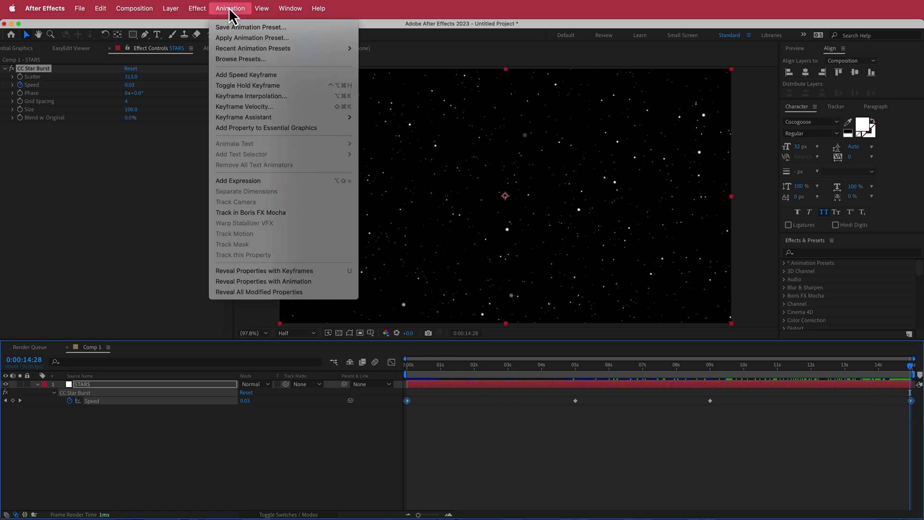
mouse_move(289, 118)
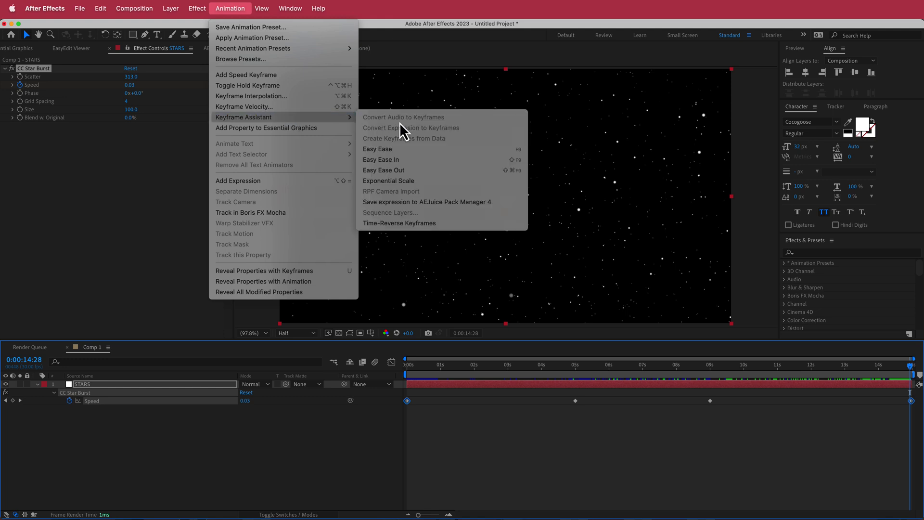
left_click(412, 149)
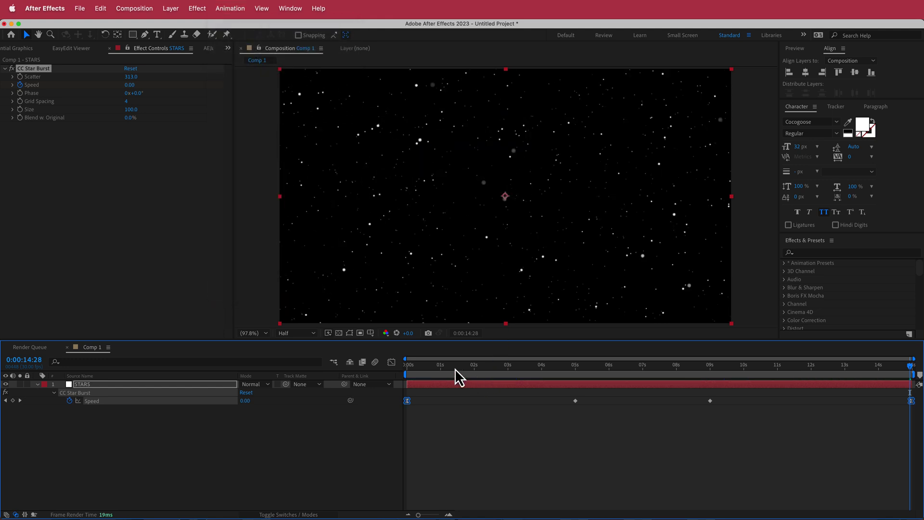
Step: Lengthen the easing handles of the first and last speed keyframes in the Graph Editor and scrub through the result
left_click(391, 362)
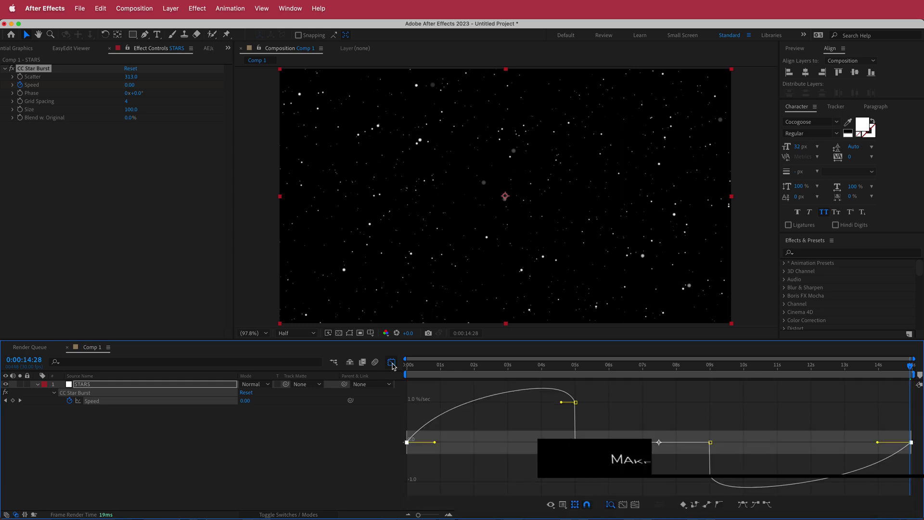
left_click(443, 440)
left_click_drag(445, 428, 506, 444)
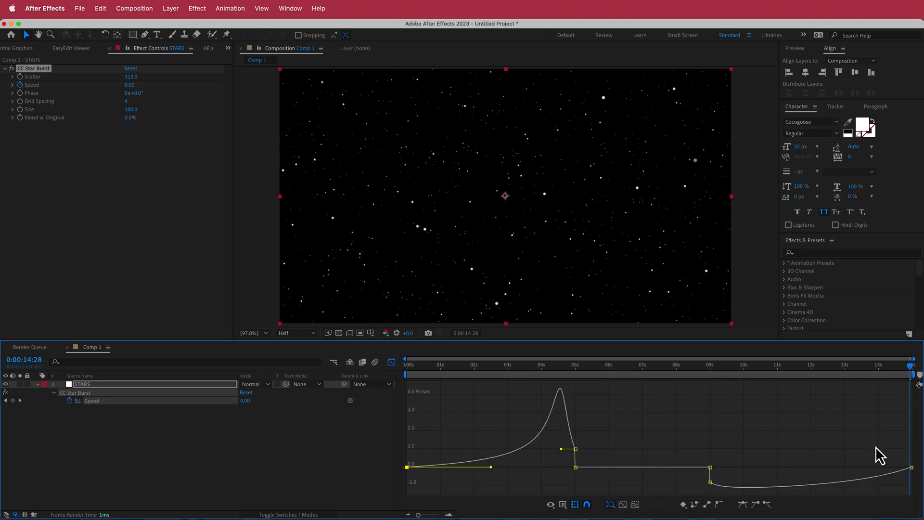
left_click_drag(876, 444, 804, 466)
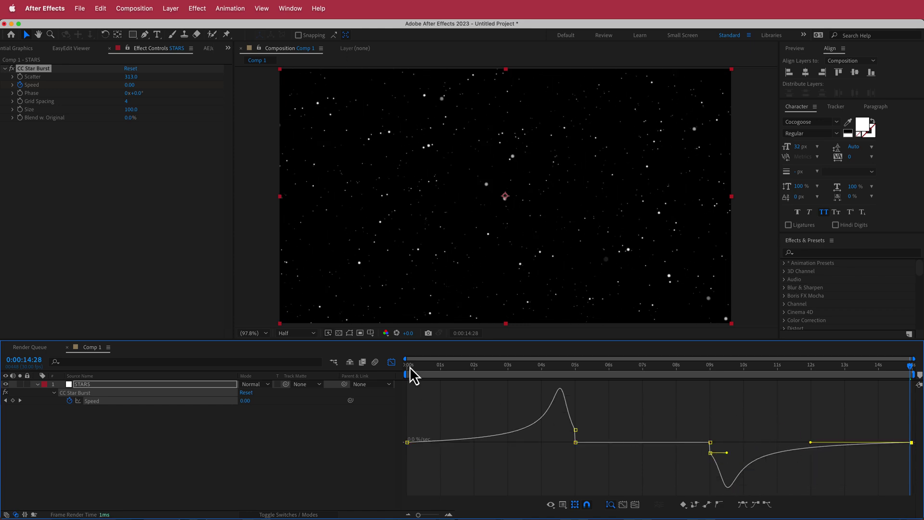
left_click_drag(410, 366, 913, 366)
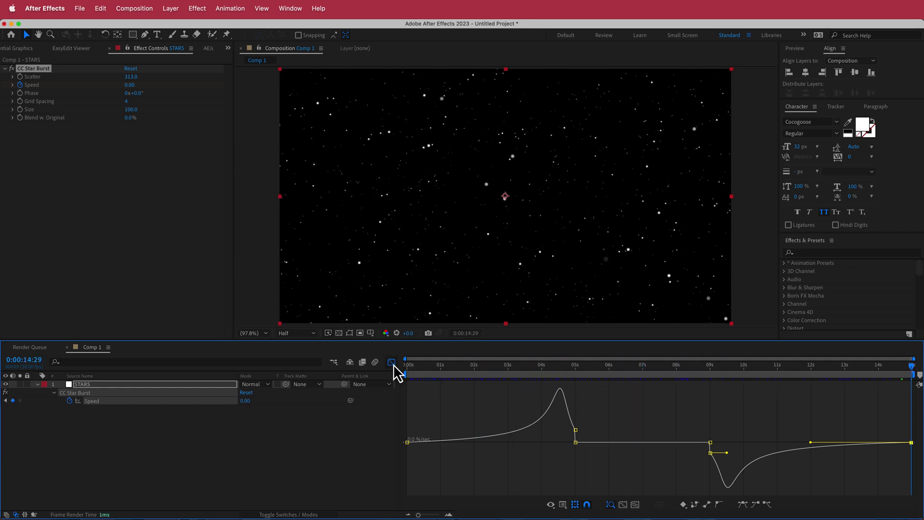
left_click(394, 364)
Step: Apply the Echo effect to the STARS layer with the current time at about 5 seconds 19 frames
left_click(591, 366)
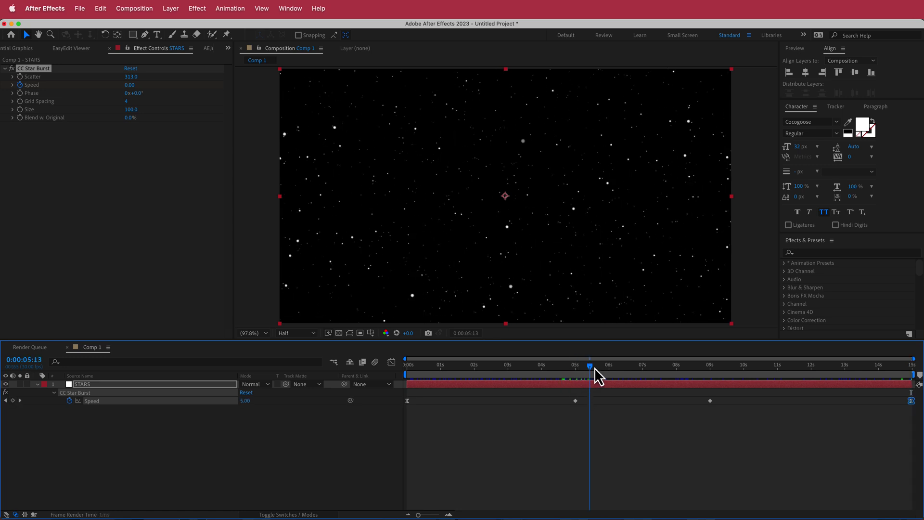
left_click_drag(594, 369, 597, 368)
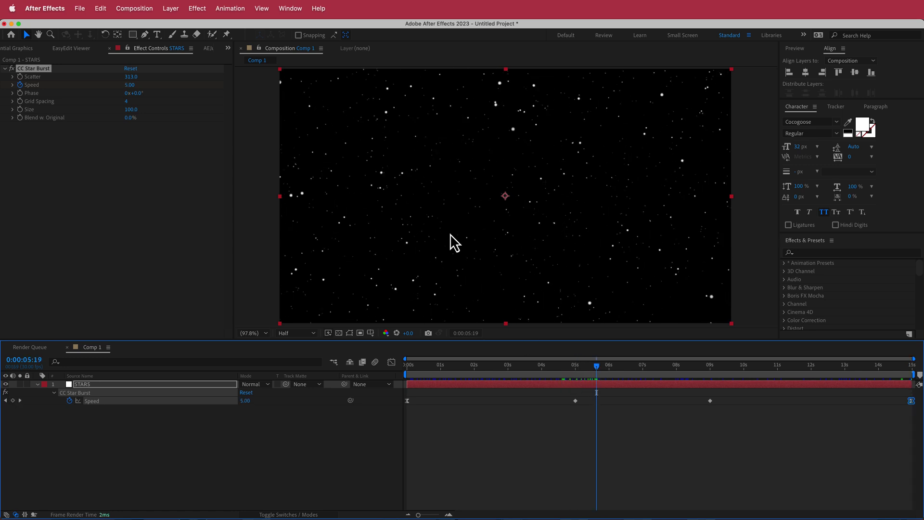
key("ctrl+space")
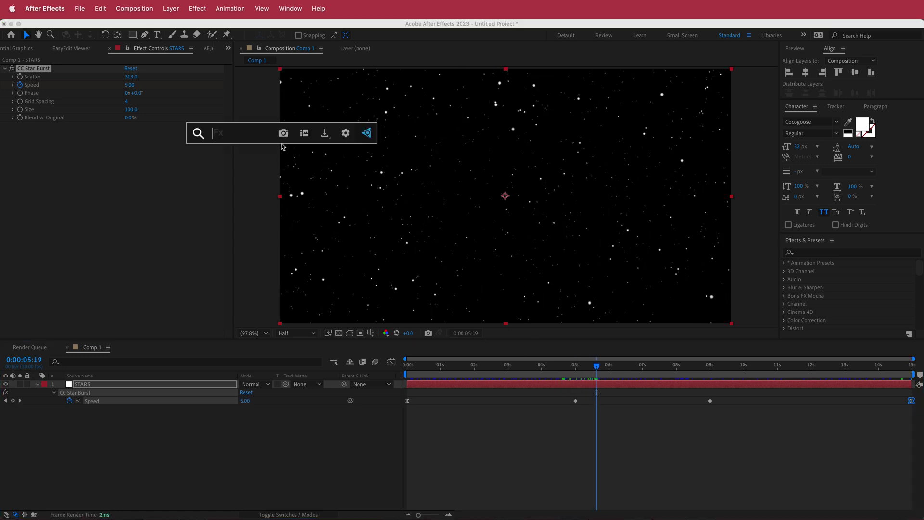
type("ech")
key("Down")
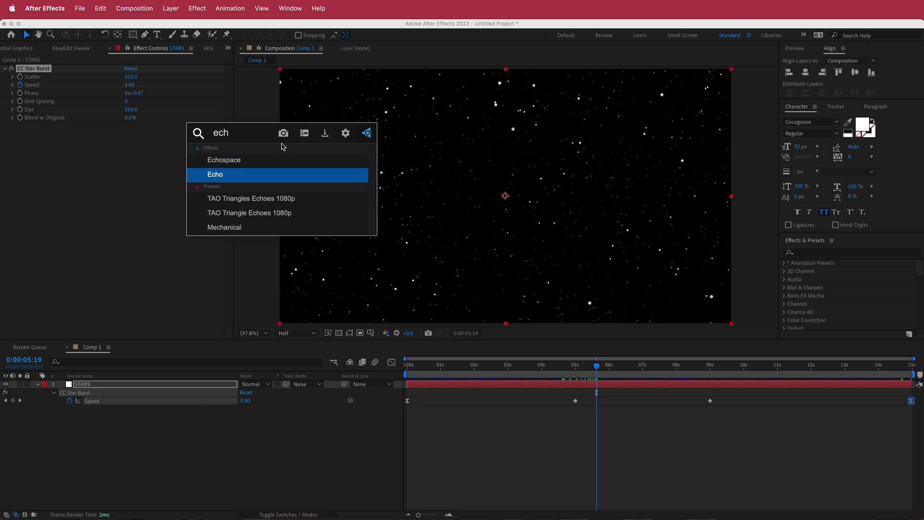
key("Return")
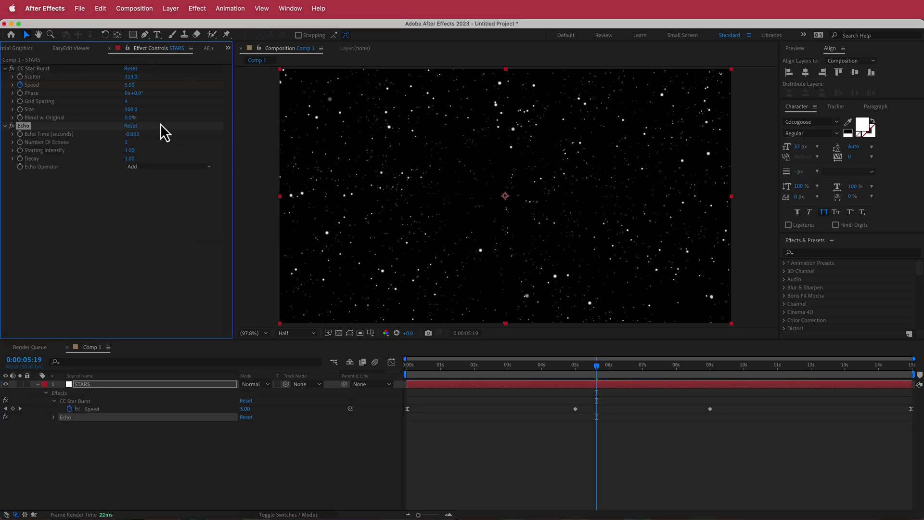
Step: Choose Half as the composition's preview resolution
left_click(296, 333)
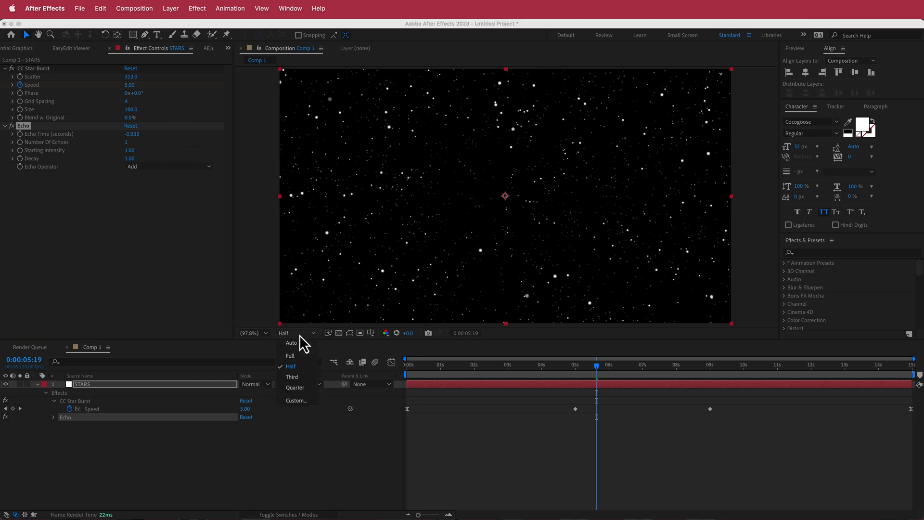
left_click(298, 366)
left_click(180, 261)
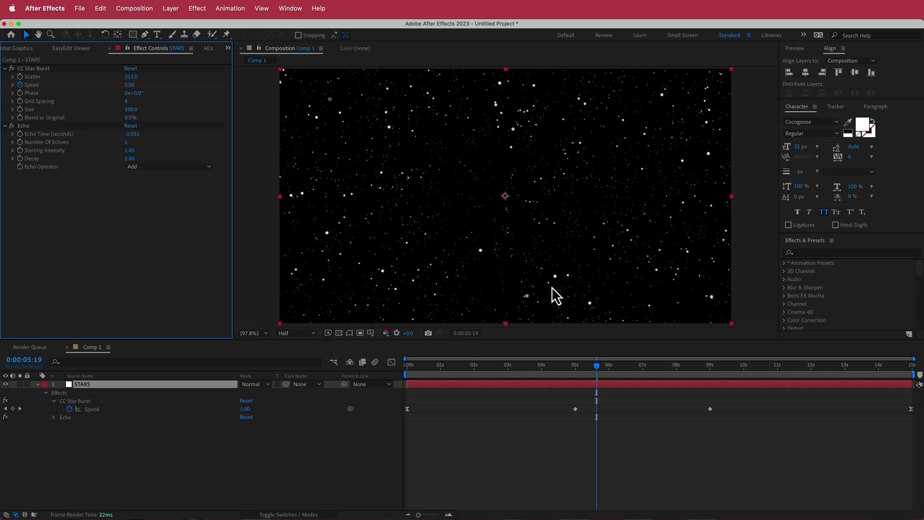
Step: Keyframe Echo's Number Of Echoes at 1 at the start of the composition and reveal the layer's keyframes
left_click_drag(596, 365, 391, 366)
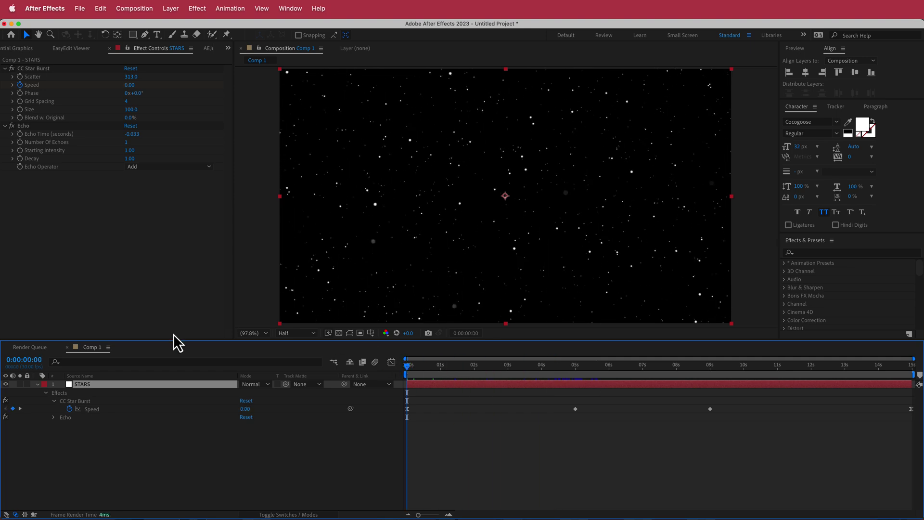
left_click(20, 145)
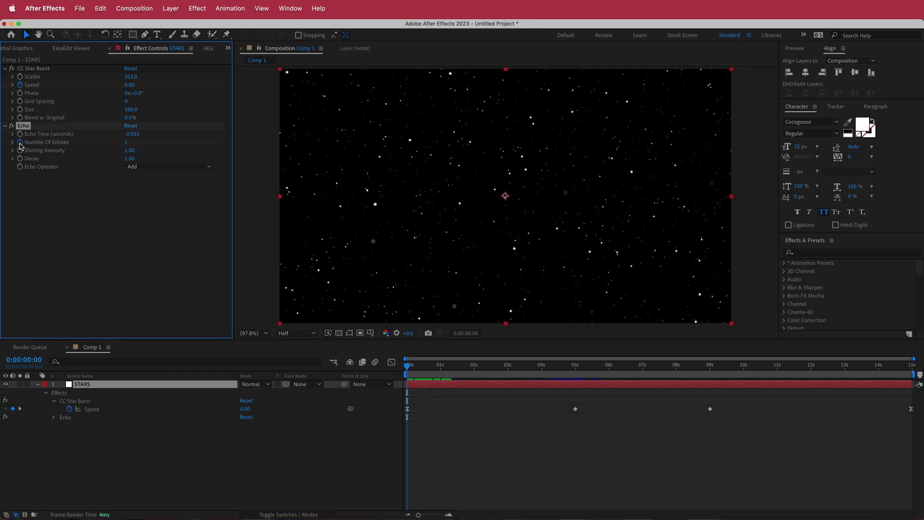
left_click_drag(132, 335, 52, 413)
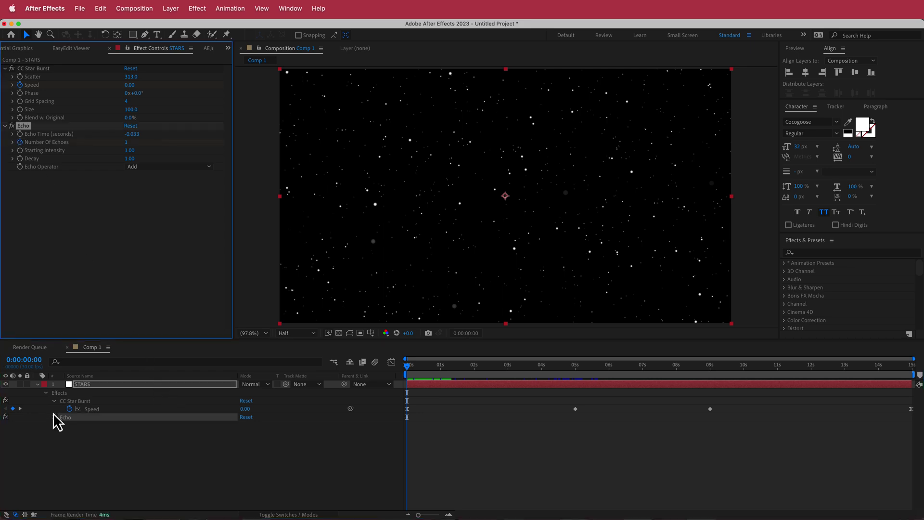
key("u")
key("u")
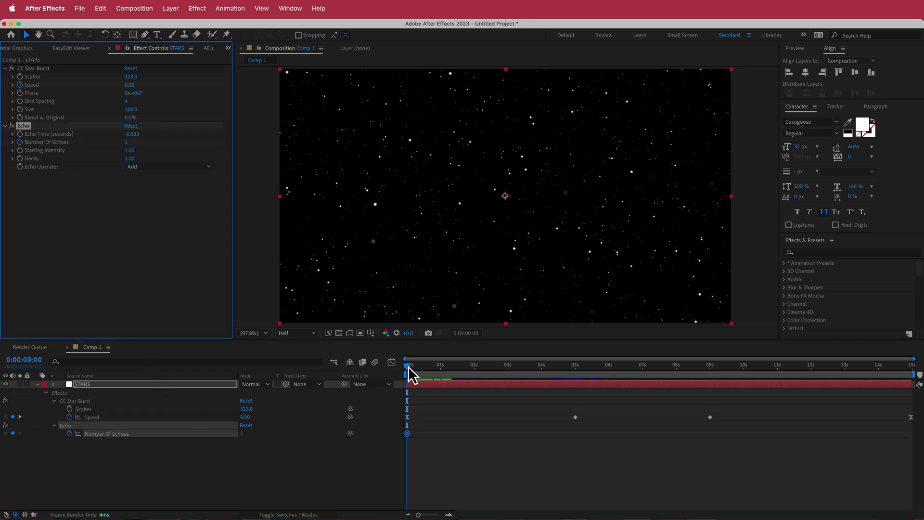
Step: Set Echo's Number Of Echoes to 100 at 5 seconds
left_click_drag(409, 366, 576, 366)
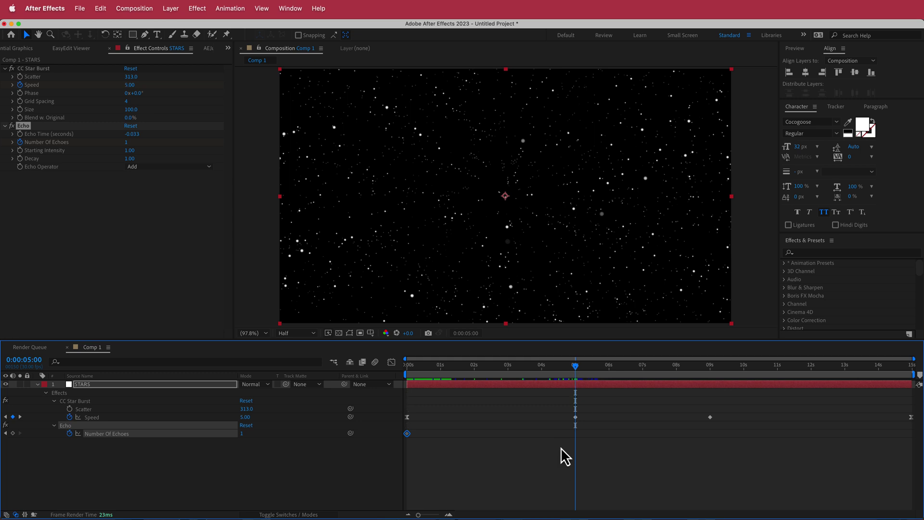
left_click(127, 142)
type("10")
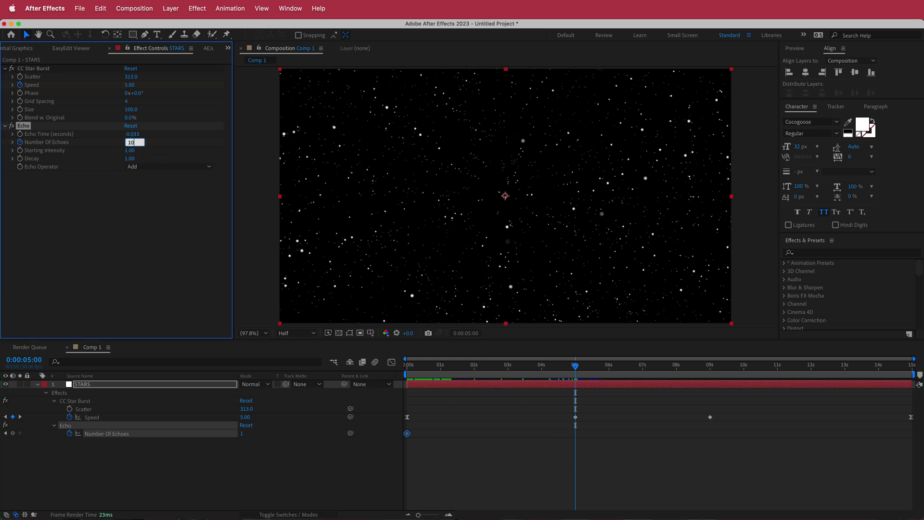
type("0")
key("Return")
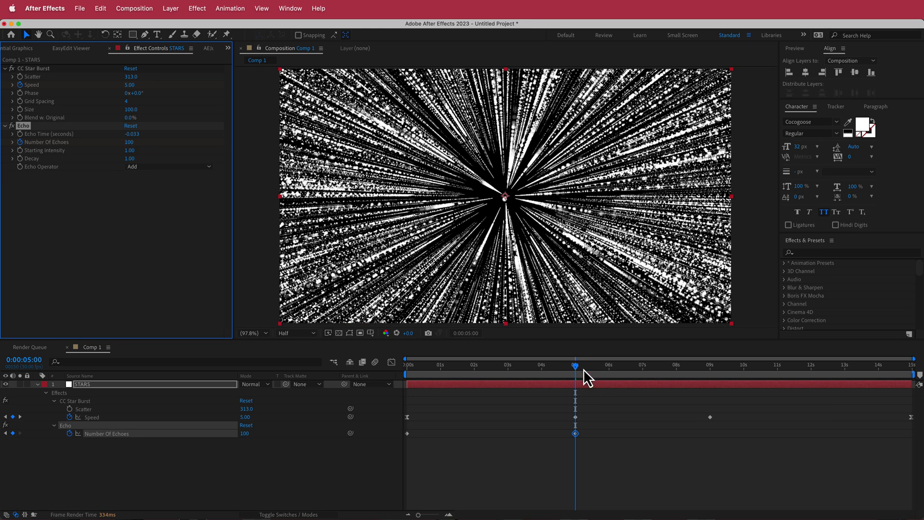
Step: Hold Echo's Number Of Echoes with a keyframe at 9 seconds and set it to 0 at the composition's last frame
left_click(581, 367)
left_click_drag(581, 367, 711, 365)
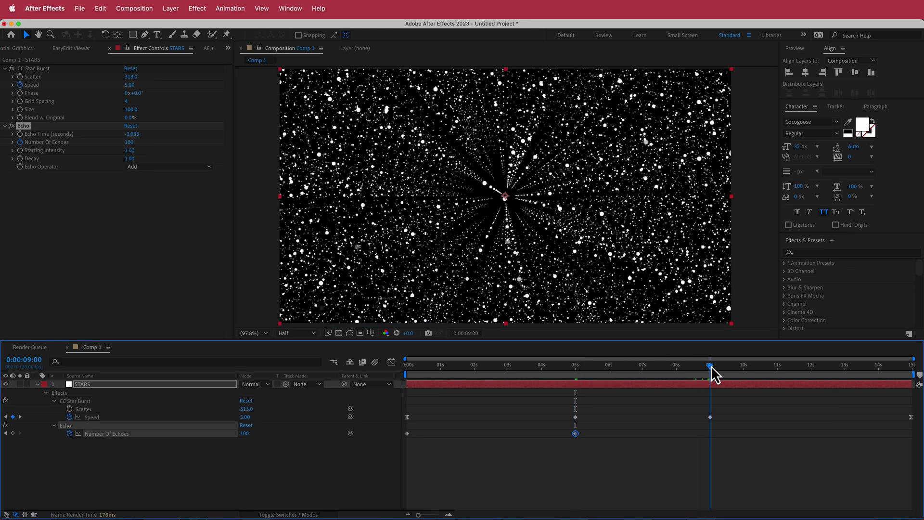
left_click(13, 434)
key("End")
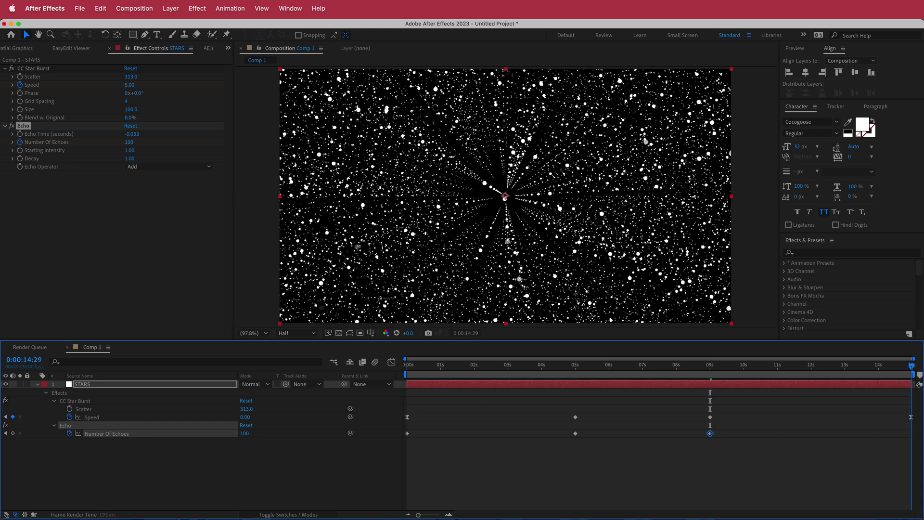
left_click(248, 434)
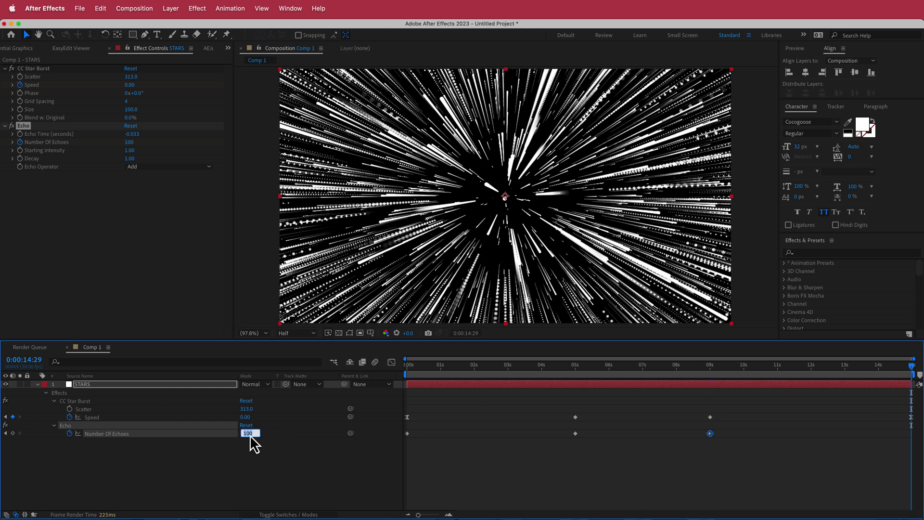
key("Return")
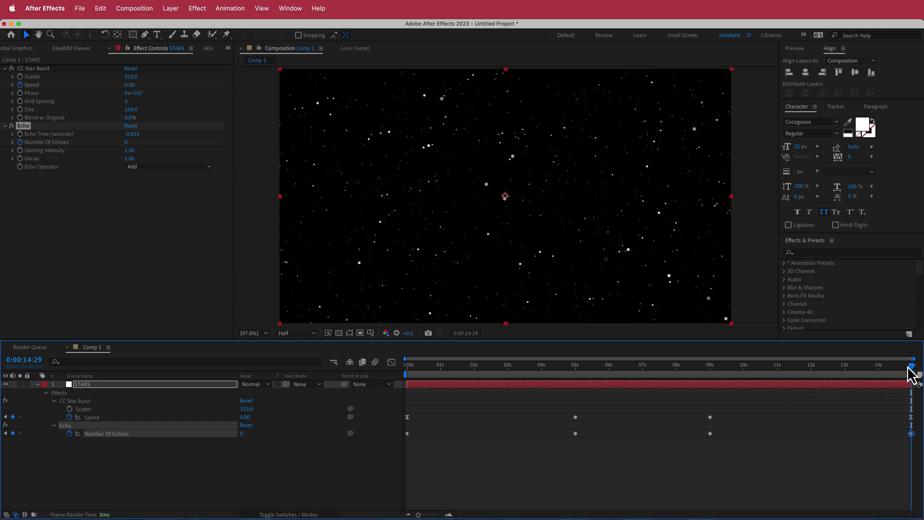
Step: Try an Echo Time of about -0.003 seconds with the current time at 6 seconds 12 frames
left_click_drag(909, 368, 622, 371)
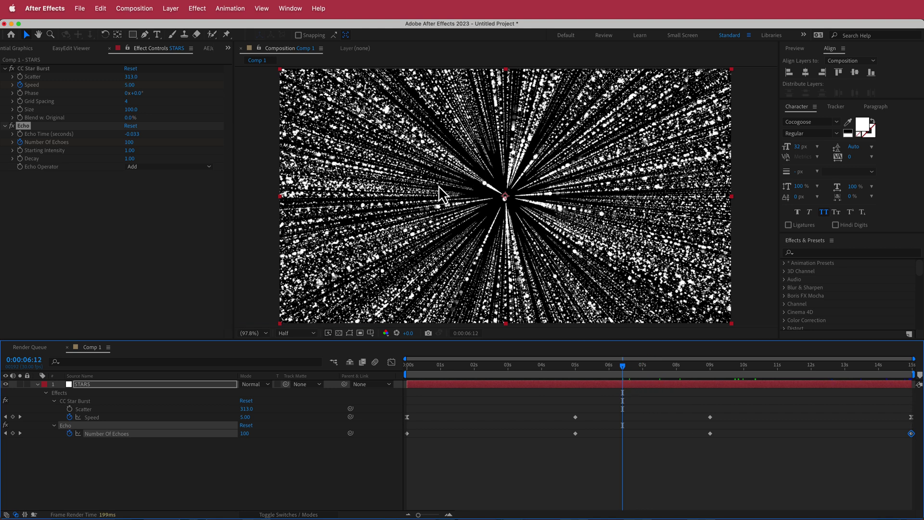
left_click(132, 135)
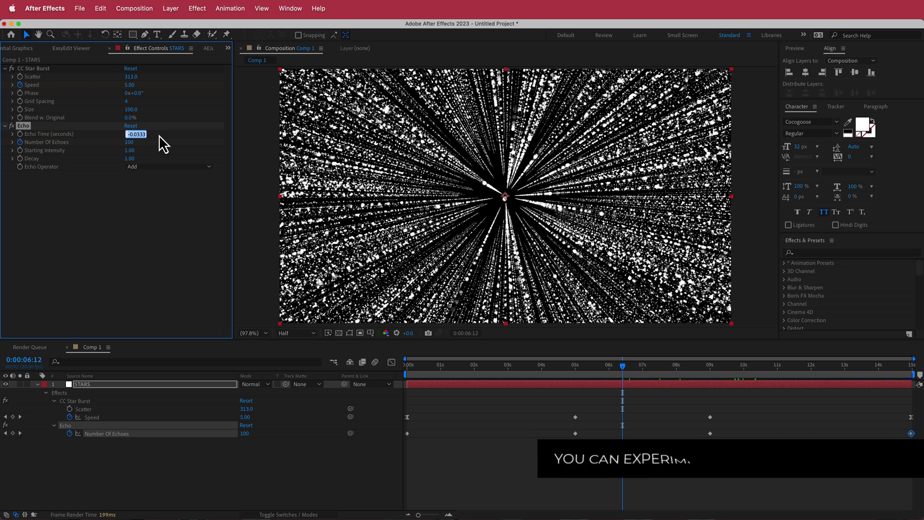
type("-0.")
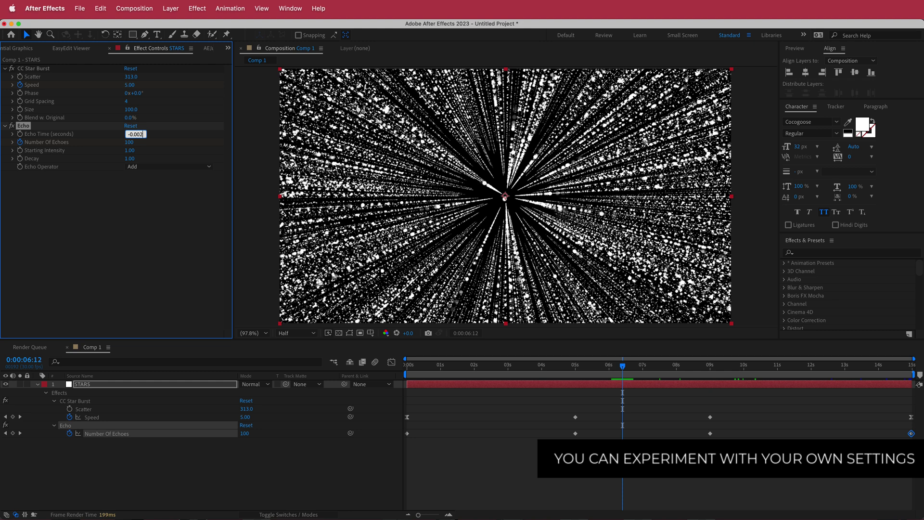
key("Return")
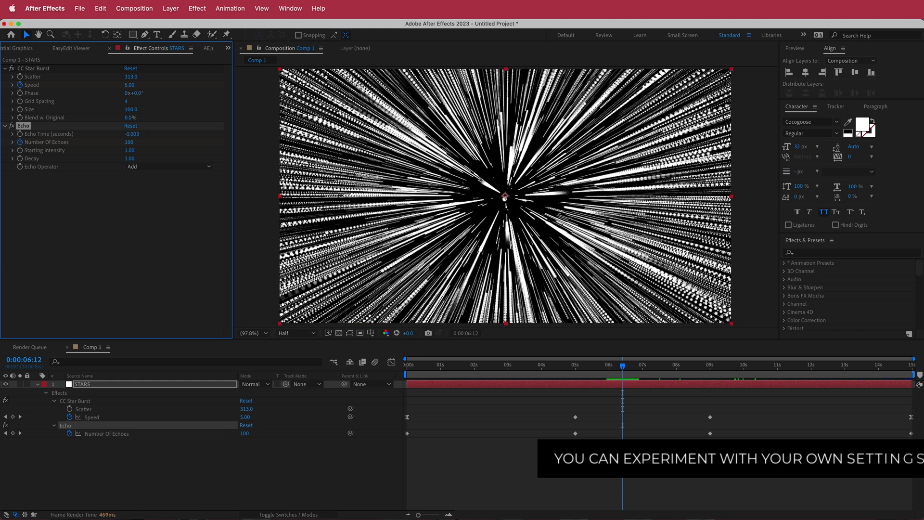
Step: Set Echo's Echo Time to -0.0015 seconds on the STARS layer
left_click(134, 135)
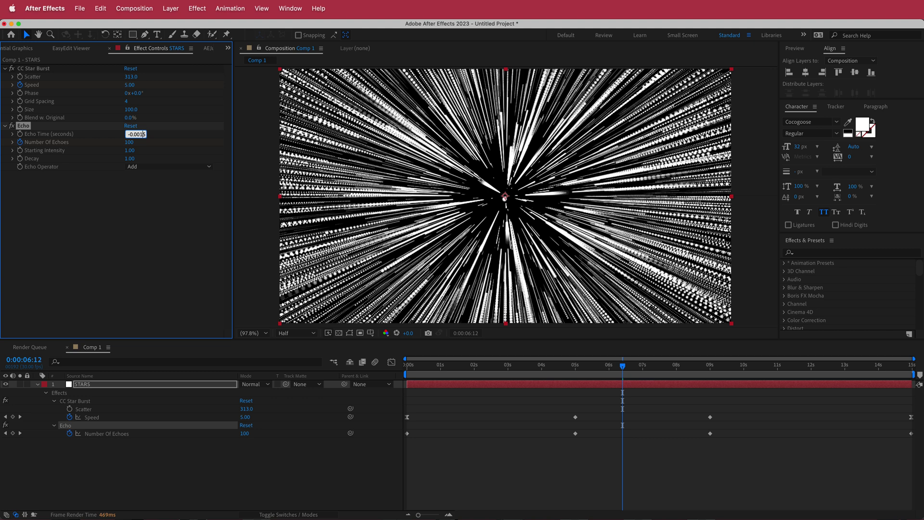
type("-0.0015")
key("Return")
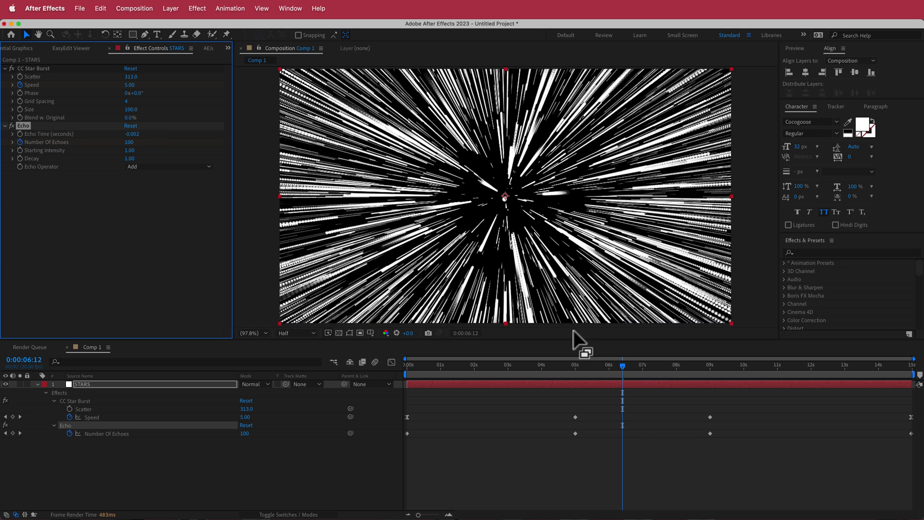
Step: Lower the composition's preview resolution to Third and preview the star animation through to its last frame
left_click_drag(622, 366, 456, 373)
left_click(299, 334)
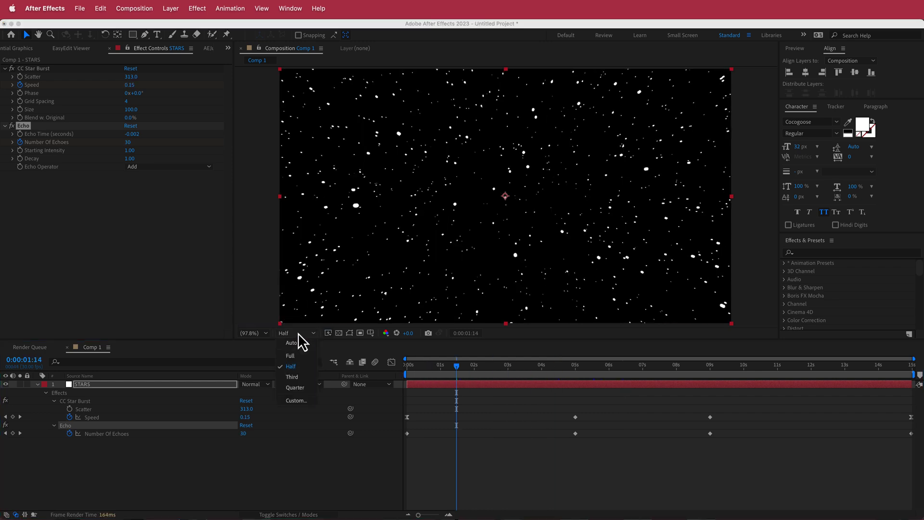
left_click(292, 377)
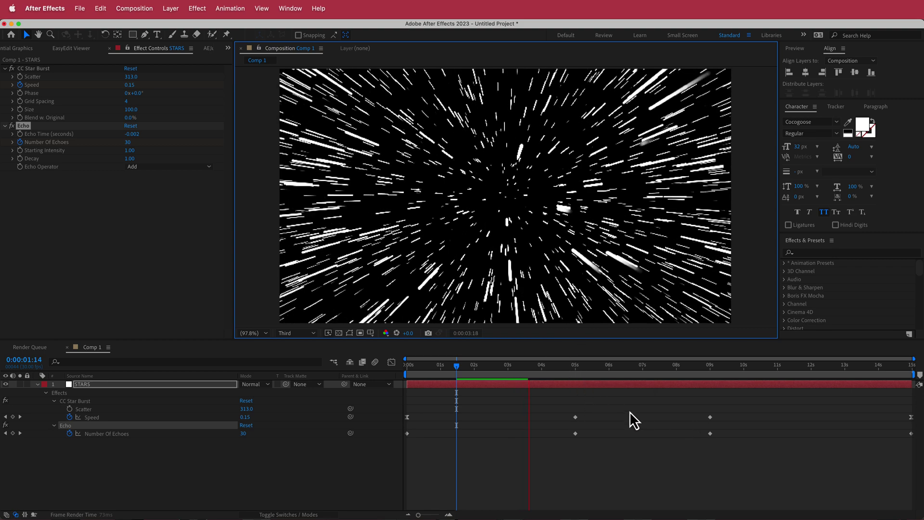
key("space")
left_click_drag(545, 373, 636, 370)
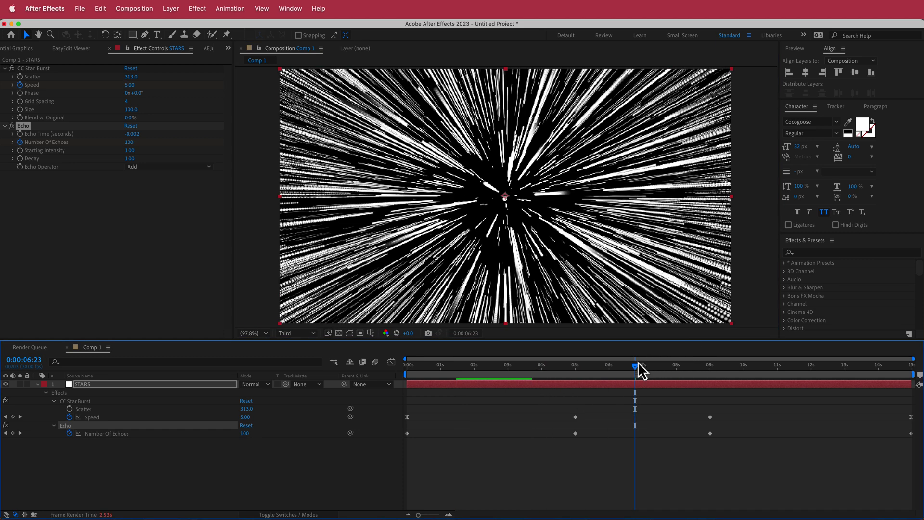
left_click_drag(636, 366, 913, 374)
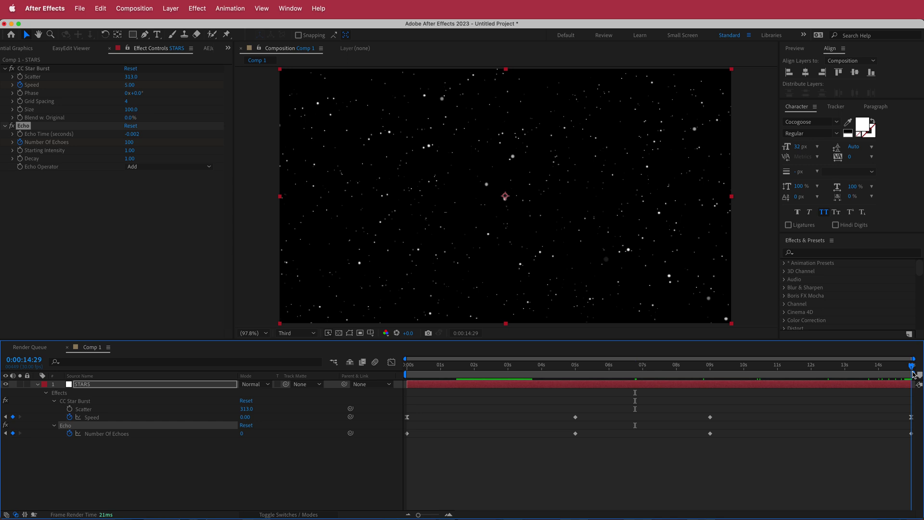
Step: Apply Easy Ease to the first and last Number Of Echoes keyframes
left_click(911, 434)
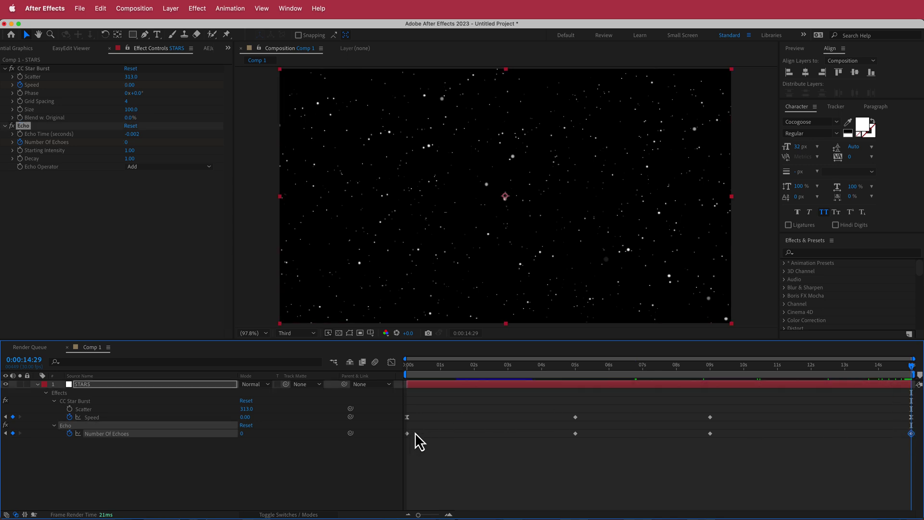
left_click_drag(404, 437, 403, 438)
mouse_move(296, 120)
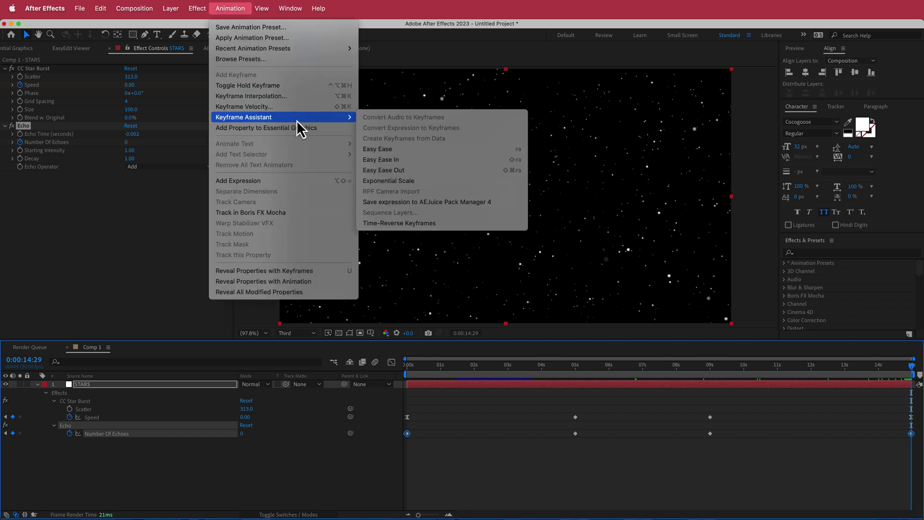
left_click(400, 149)
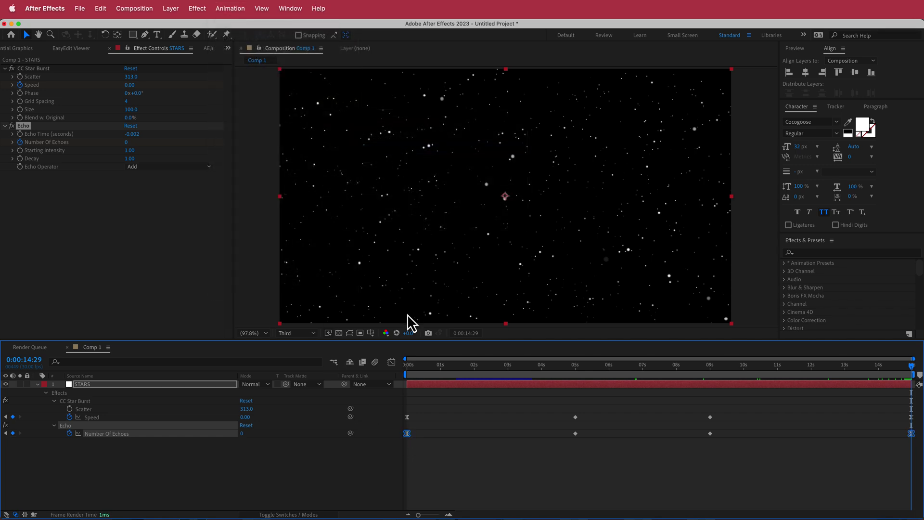
Step: Lengthen the ease out of the first Number Of Echoes keyframe and into the last one in the Graph Editor
left_click(392, 361)
left_click_drag(447, 435, 497, 453)
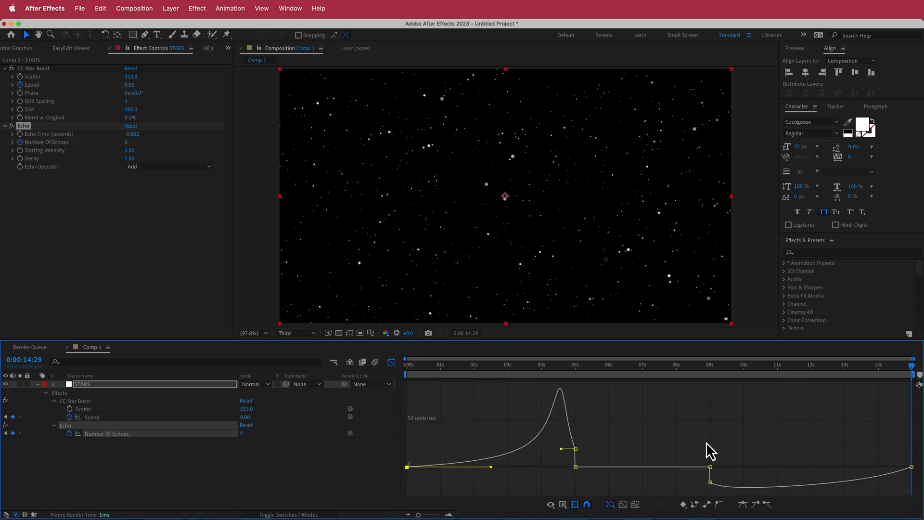
left_click_drag(884, 455, 816, 467)
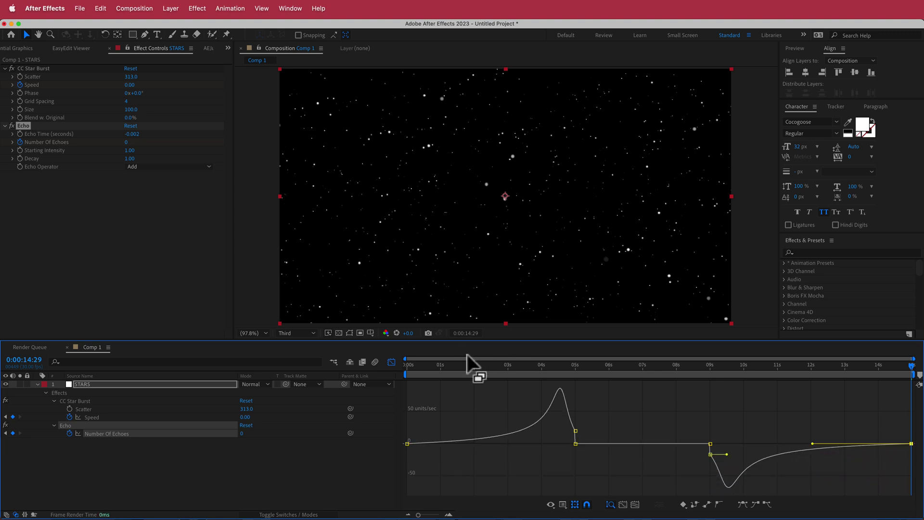
left_click(391, 362)
mouse_move(432, 369)
left_mouse_down()
mouse_move(756, 374)
mouse_move(527, 380)
left_mouse_up()
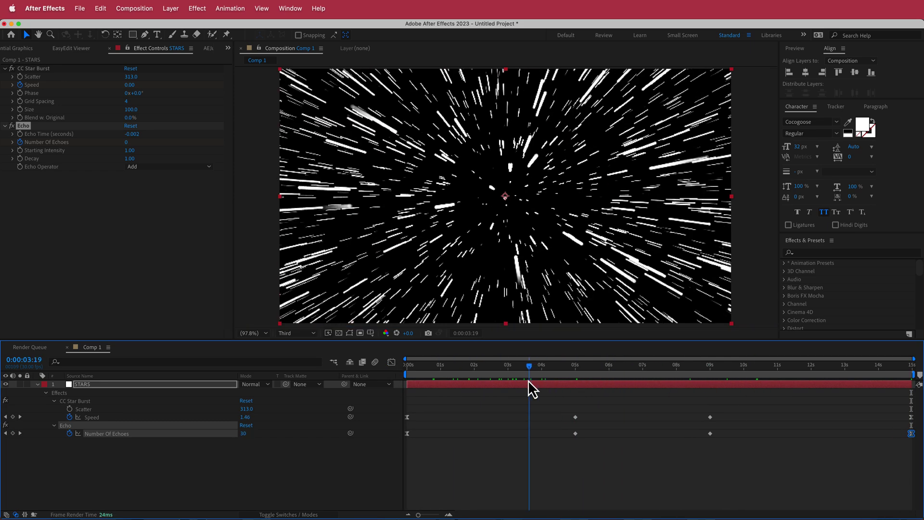
Step: Import SPACECOCKPIT.png into the project and add it to Comp 1 above the STARS layer
left_click(13, 50)
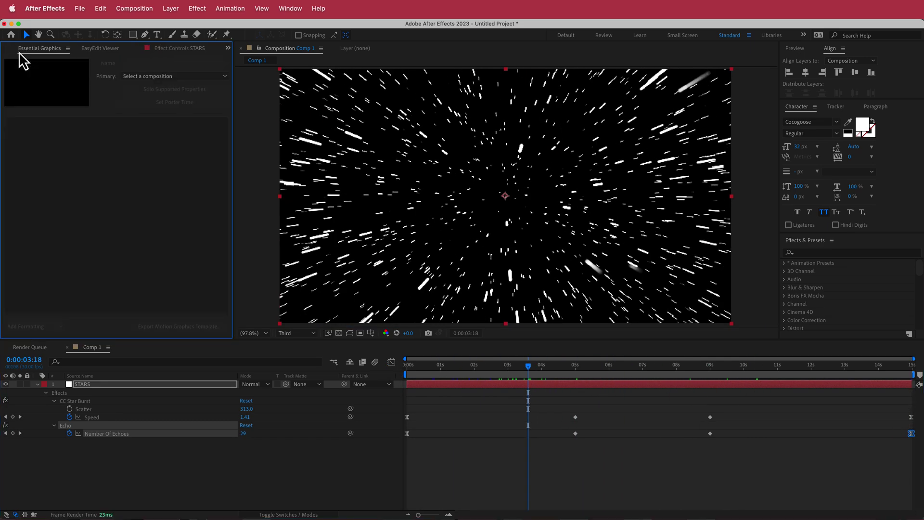
right_click(62, 173)
mouse_move(125, 222)
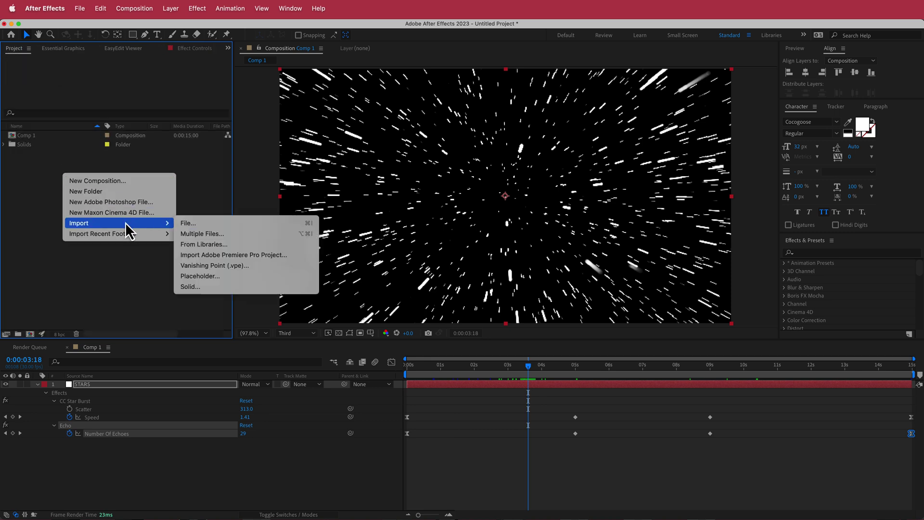
left_click_drag(41, 153, 123, 382)
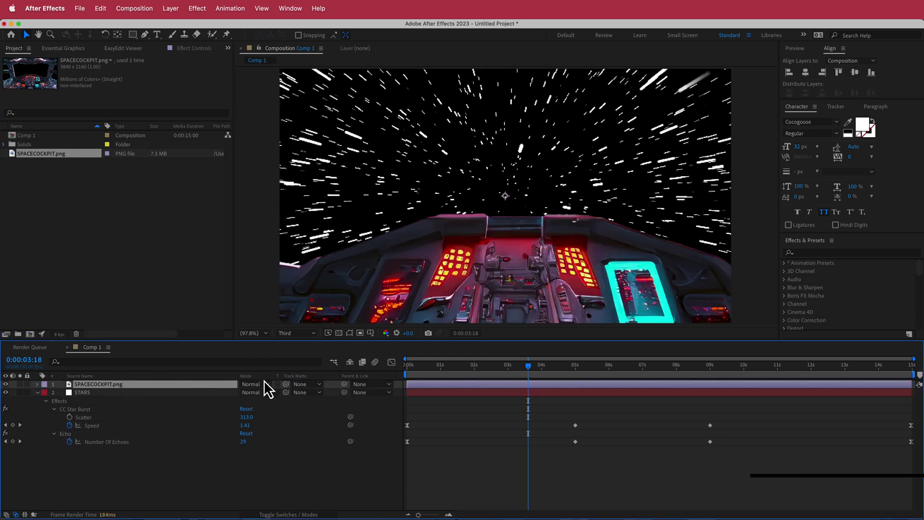
Step: Scale the SPACECOCKPIT.png layer to 50% so it fits the composition
key("s")
left_click_drag(258, 392, 238, 394)
left_click(255, 393)
type("5")
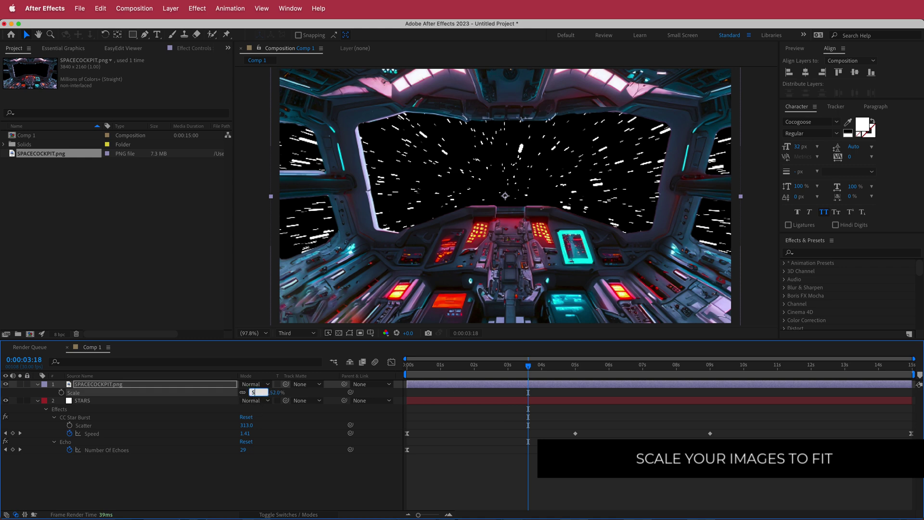
type("0")
key("Return")
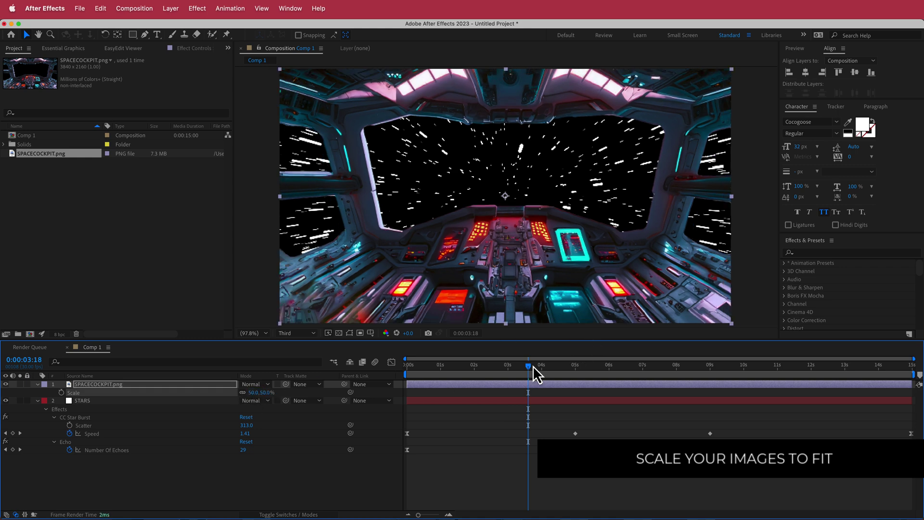
Step: Reveal the SPACECOCKPIT.png layer's Position at the composition's start and add two Slider Control effects to the layer
left_click_drag(532, 365, 398, 373)
key("p")
key("F3")
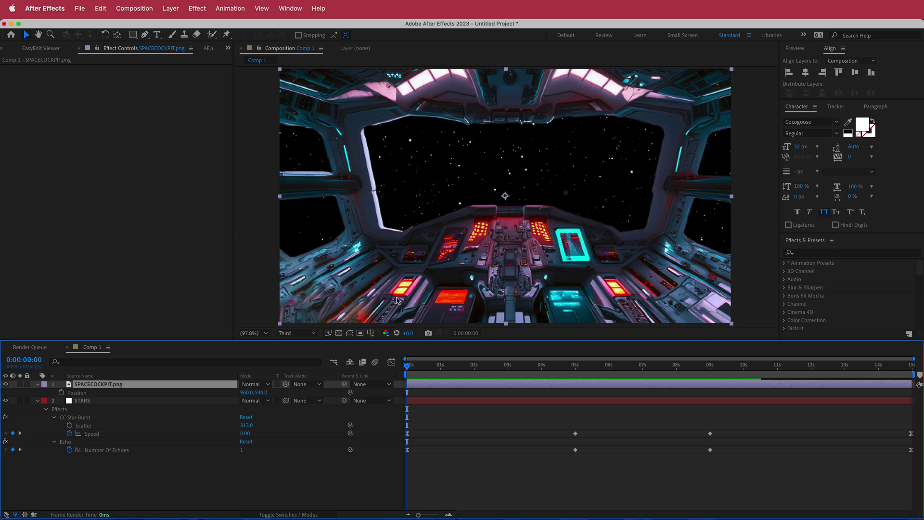
key("ctrl+space")
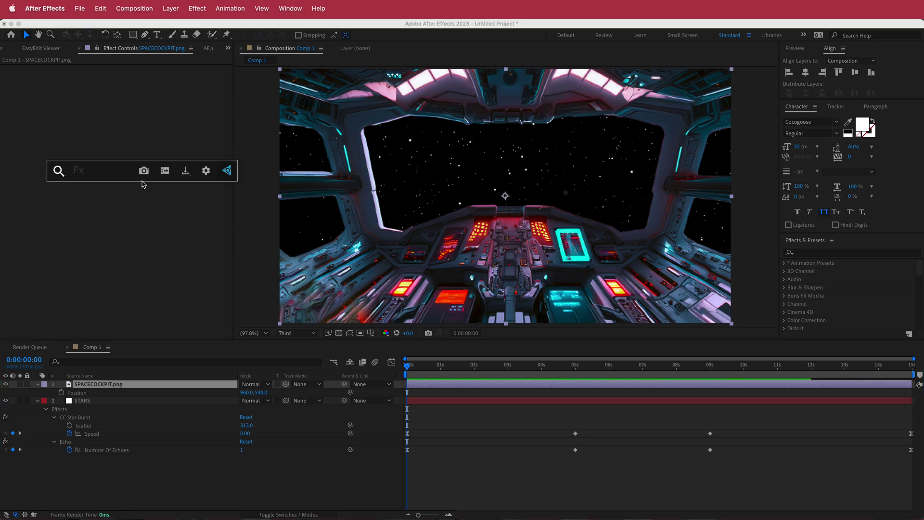
type("slid")
left_click(113, 198)
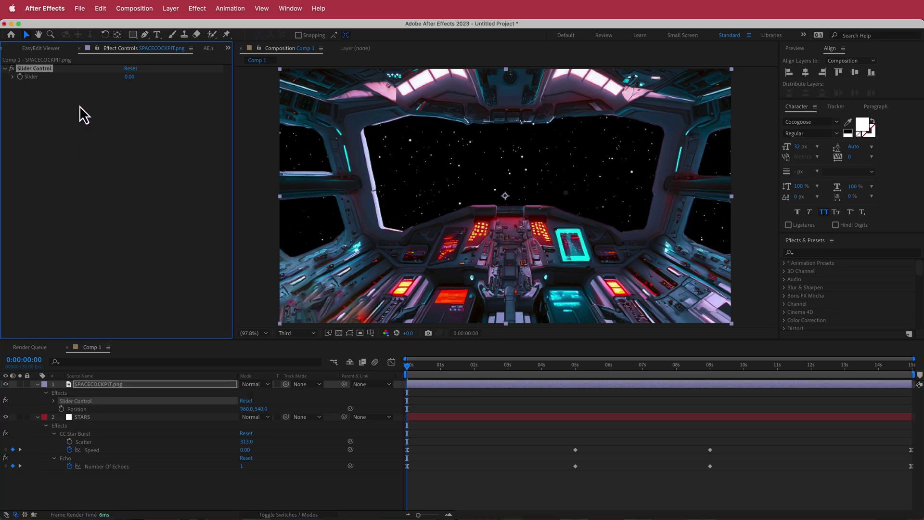
key("super+d")
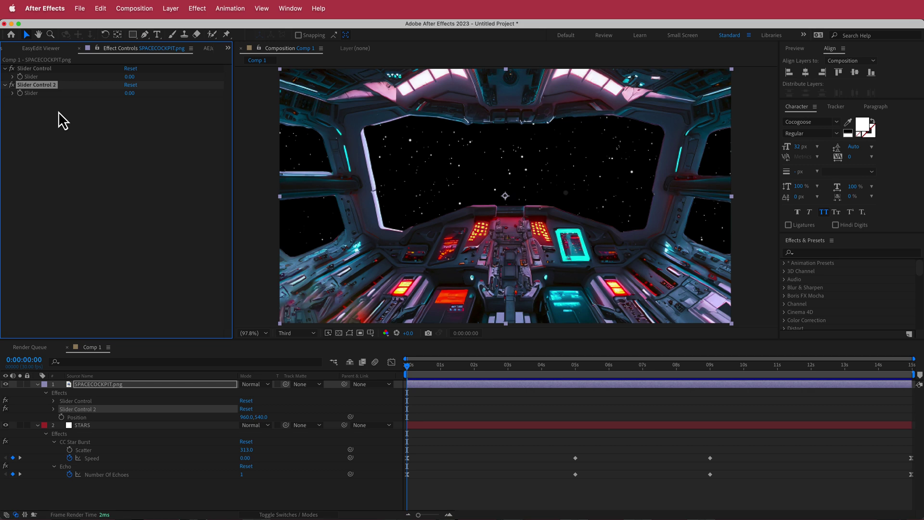
Step: Rename the first Slider Control effect as freq
left_click(40, 70)
right_click(40, 70)
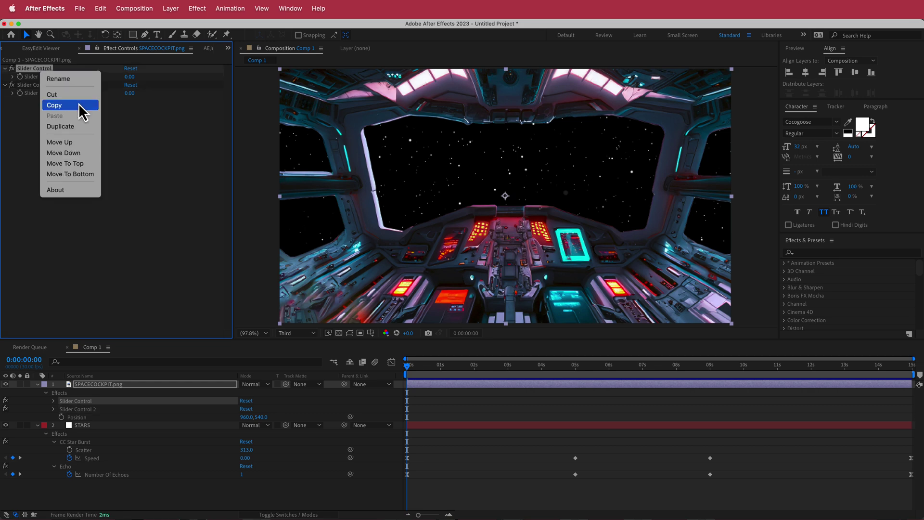
left_click(71, 82)
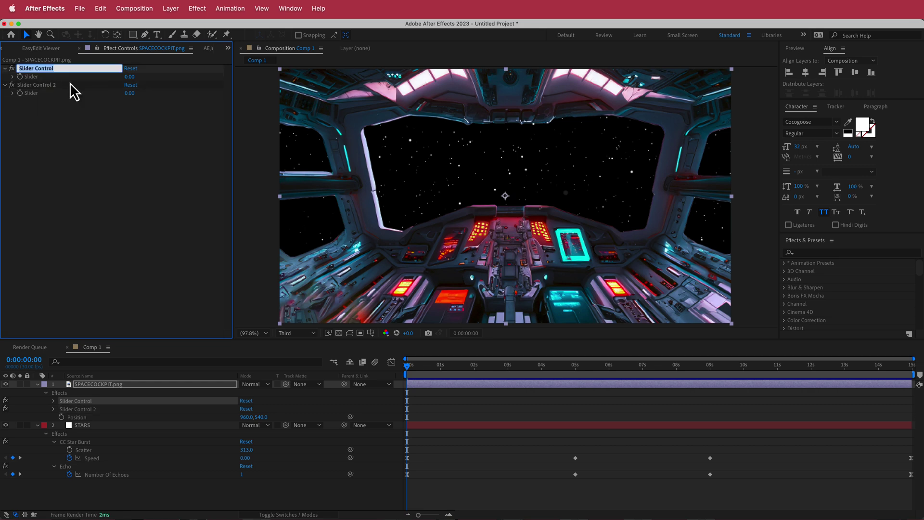
type("freq")
key("Return")
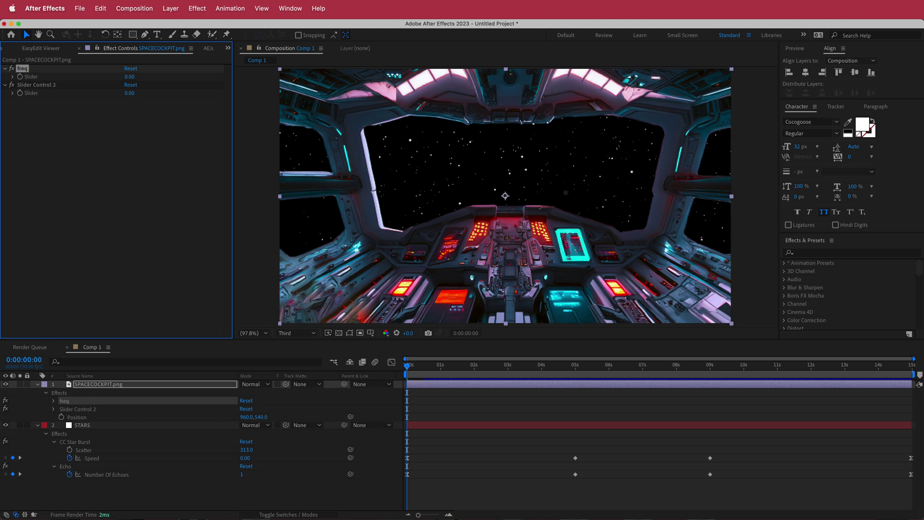
Step: Rename the second Slider Control effect as ints
left_click(48, 85)
right_click(50, 88)
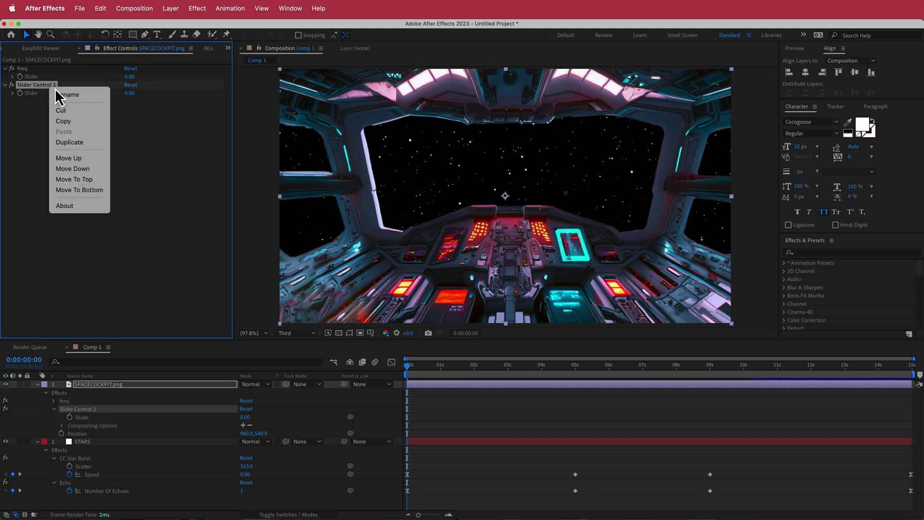
left_click(89, 98)
type("ints")
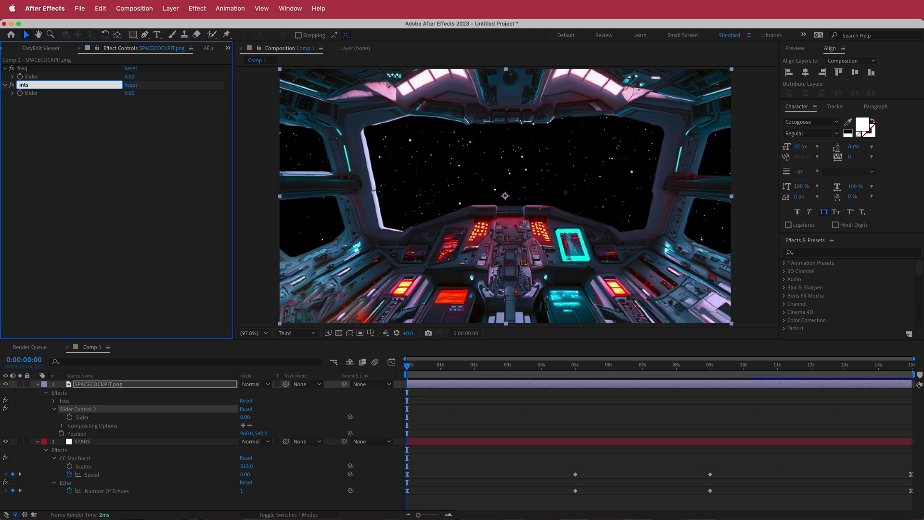
key("Return")
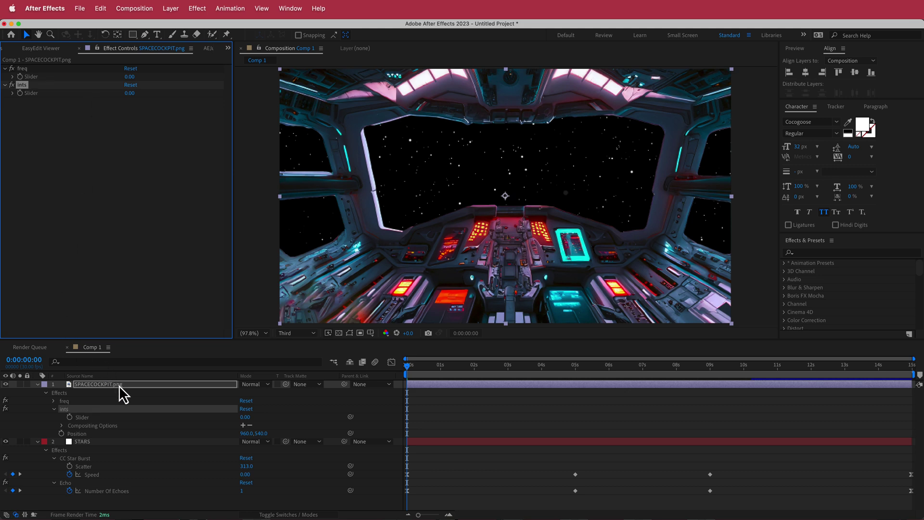
Step: Add an expression to the SPACECOCKPIT.png layer's Position that defines the variable freq from the freq effect's Slider
key("e")
key("p")
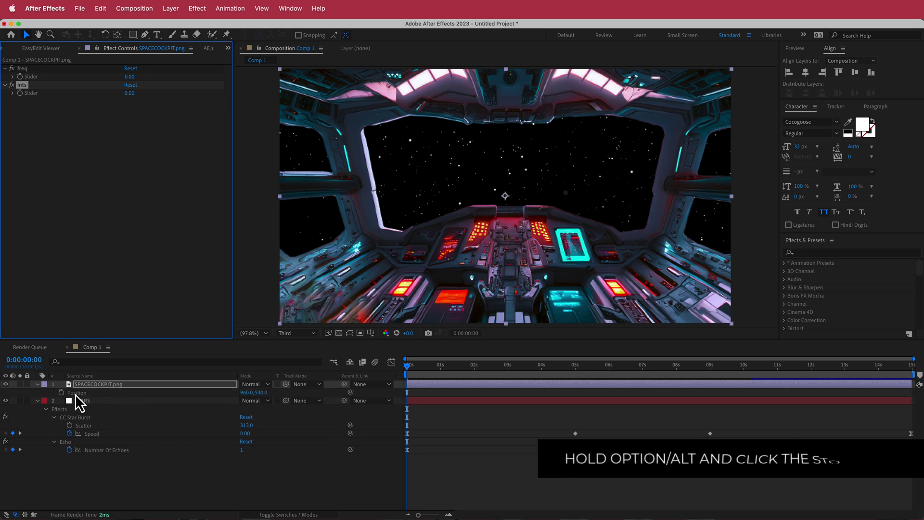
left_click(62, 393, "alt")
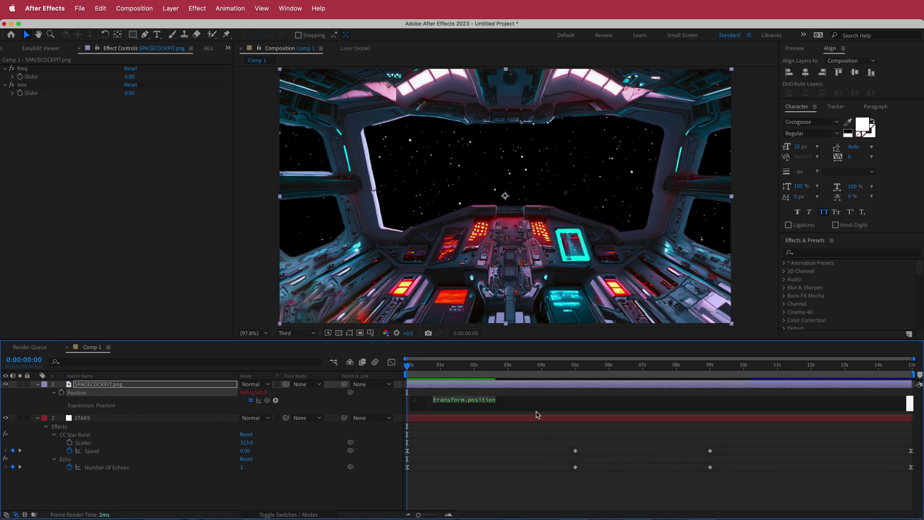
type("freq")
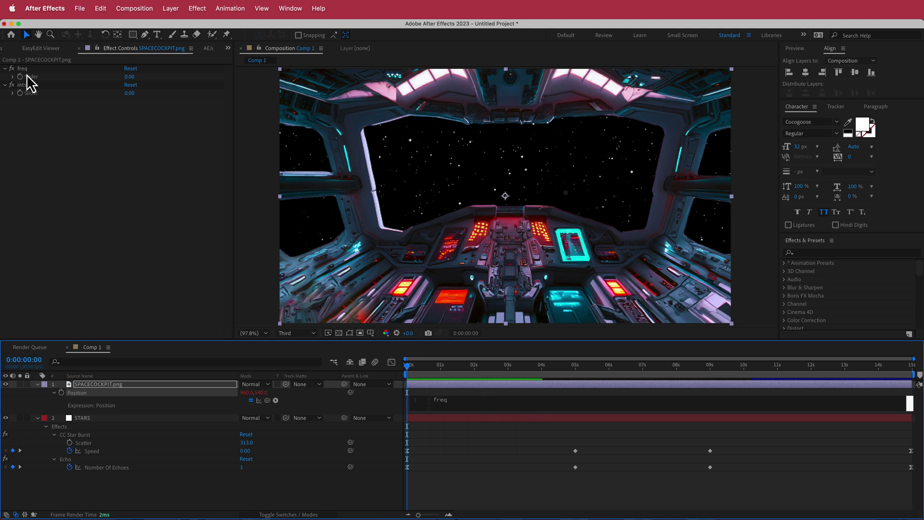
type("=")
left_click_drag(267, 400, 41, 78)
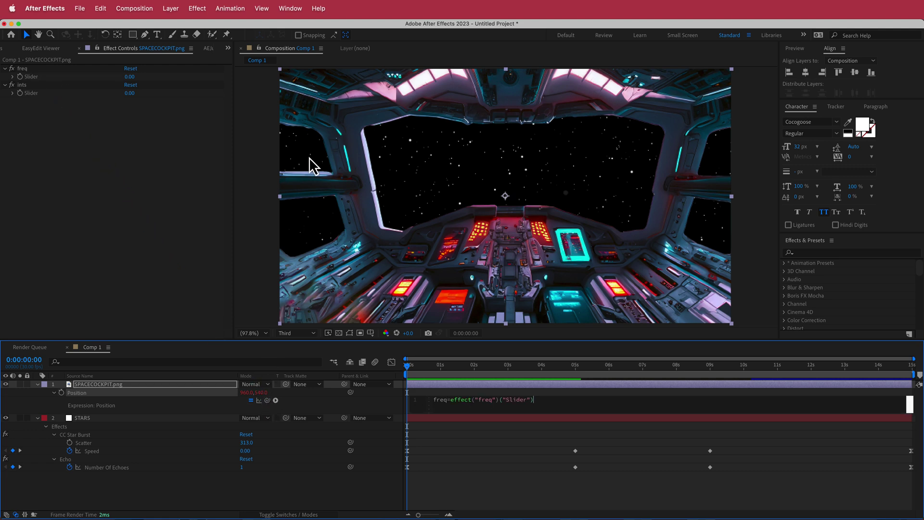
Step: Add a second line to the Position expression that defines the variable ints from the ints effect's Slider
key("Return")
type("int")
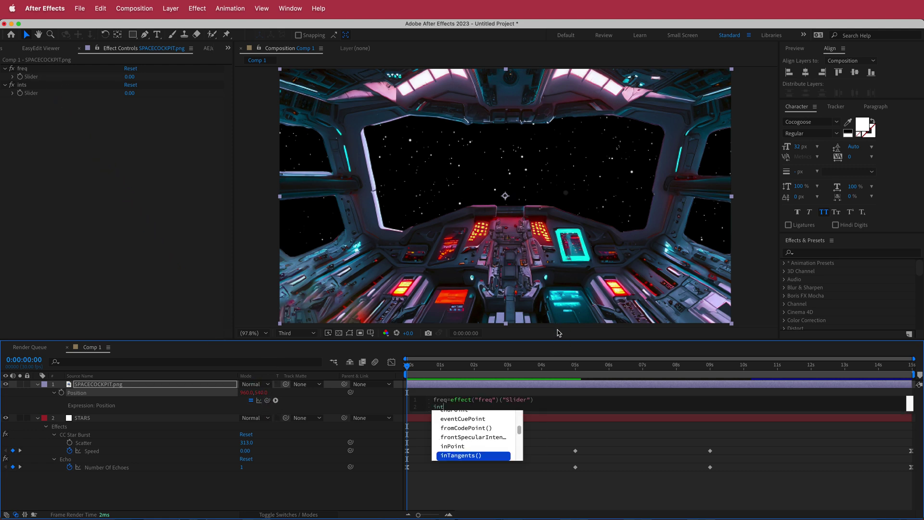
type("s=")
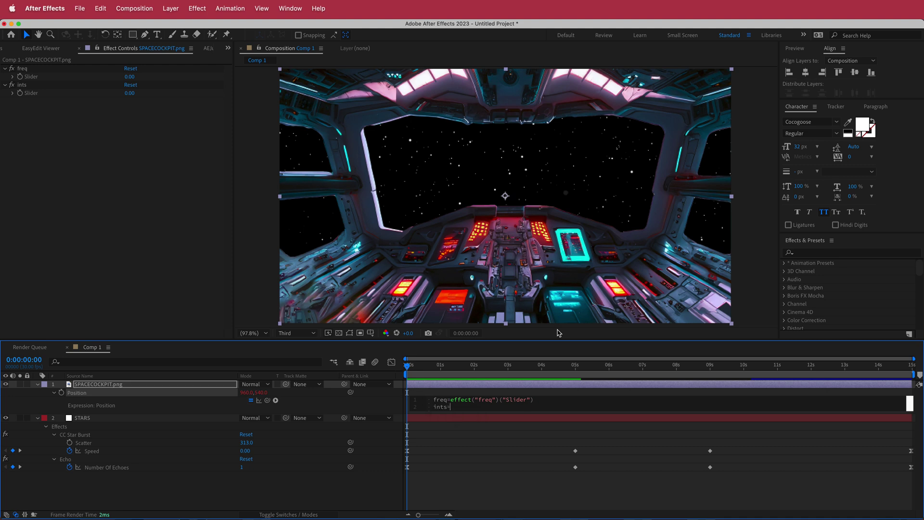
left_click_drag(267, 400, 32, 93)
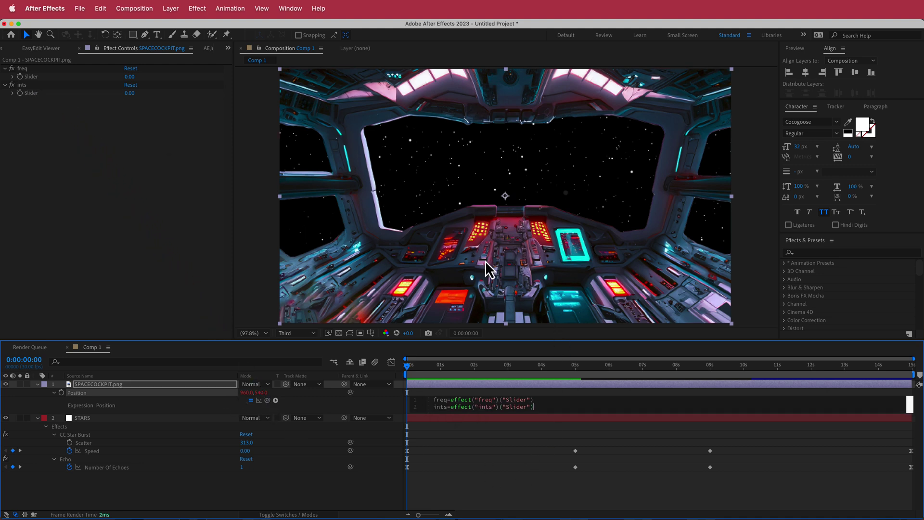
Step: Complete the Position expression with the line wiggle(freq,ints) and apply it
key("Return")
type("wiggle(")
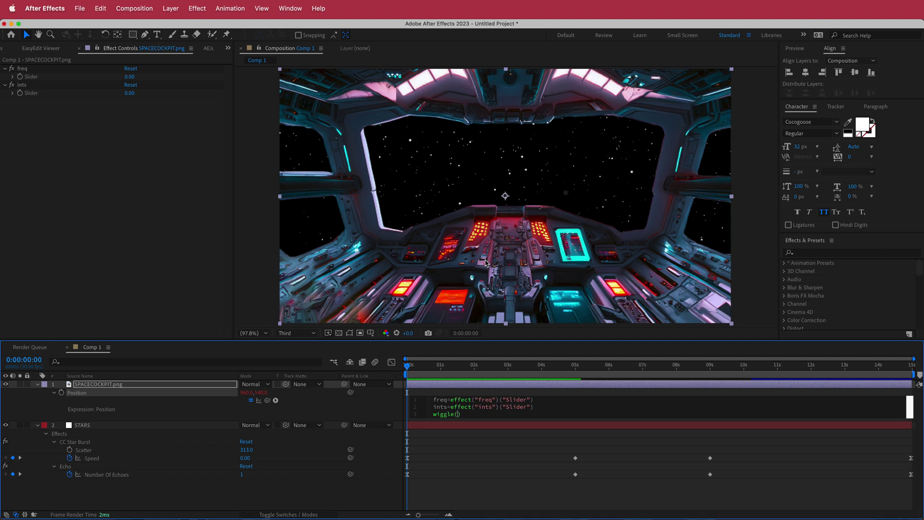
type("fe")
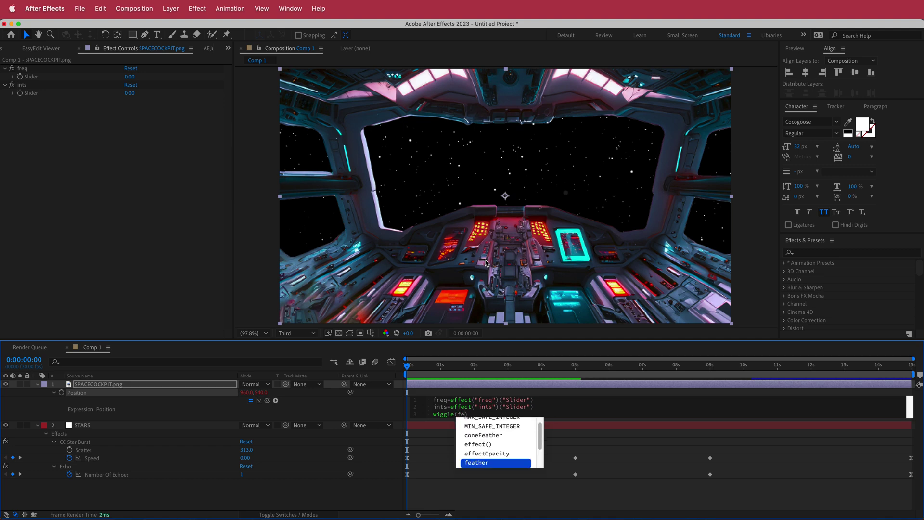
key("BackSpace")
type("re")
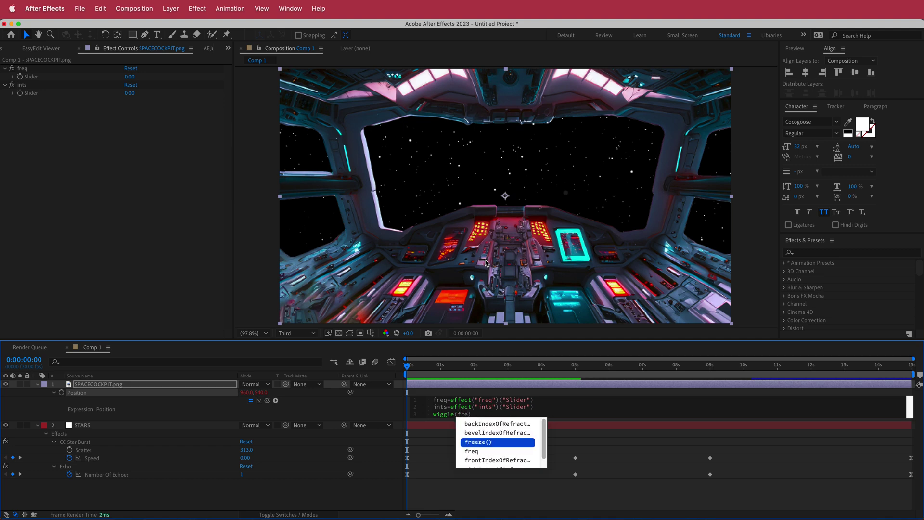
key("Down")
key("Return")
type(",int")
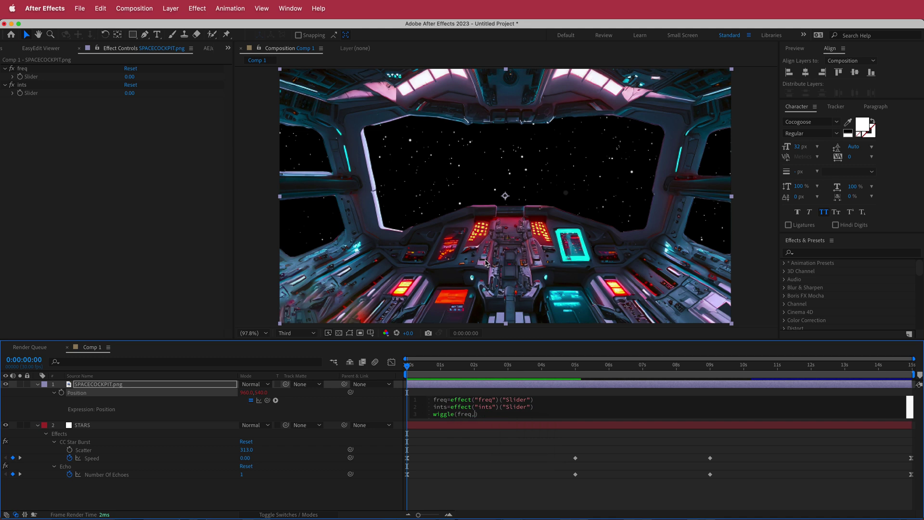
type("s")
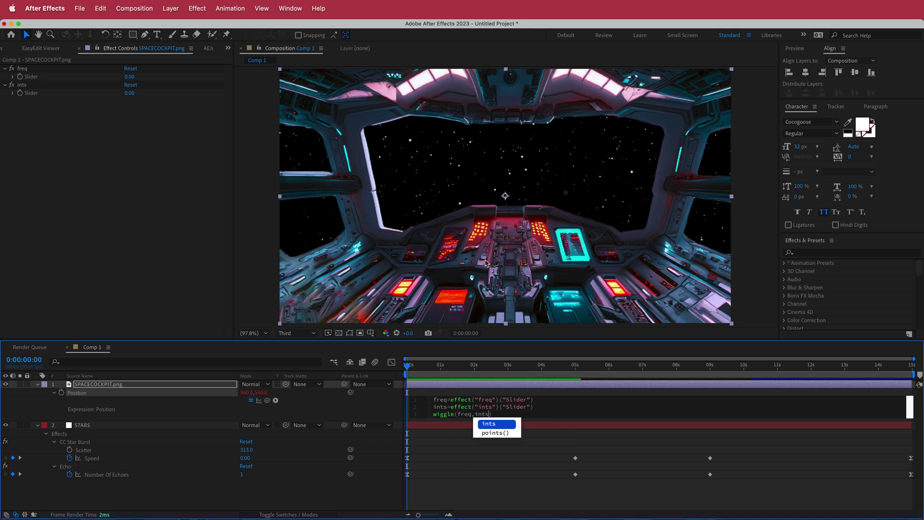
mouse_move(541, 414)
left_mouse_down()
mouse_move(556, 418)
mouse_move(432, 369)
mouse_move(677, 370)
mouse_move(394, 378)
mouse_move(541, 378)
mouse_move(553, 379)
mouse_move(427, 376)
mouse_move(390, 365)
mouse_move(608, 371)
mouse_move(393, 369)
left_mouse_up()
key("s")
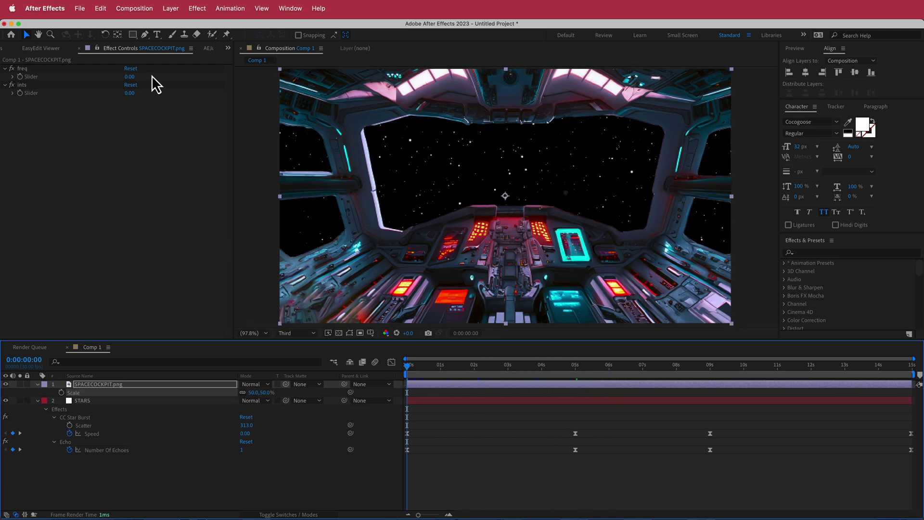
Step: Set the freq slider to 1 and the ints slider to 10, and scrub through the first seconds to check the shake
left_click(129, 77)
type("1")
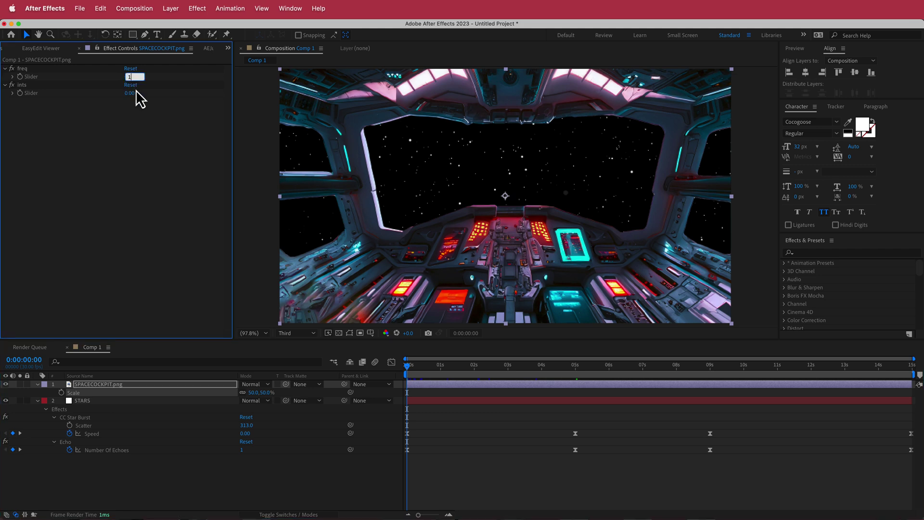
left_click(129, 93)
type("10")
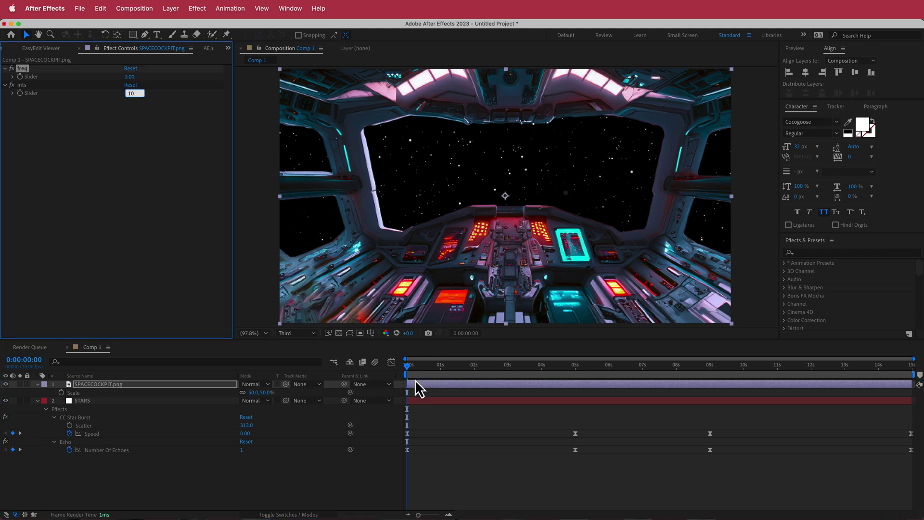
mouse_move(408, 366)
left_mouse_down()
mouse_move(574, 368)
mouse_move(512, 368)
left_mouse_up()
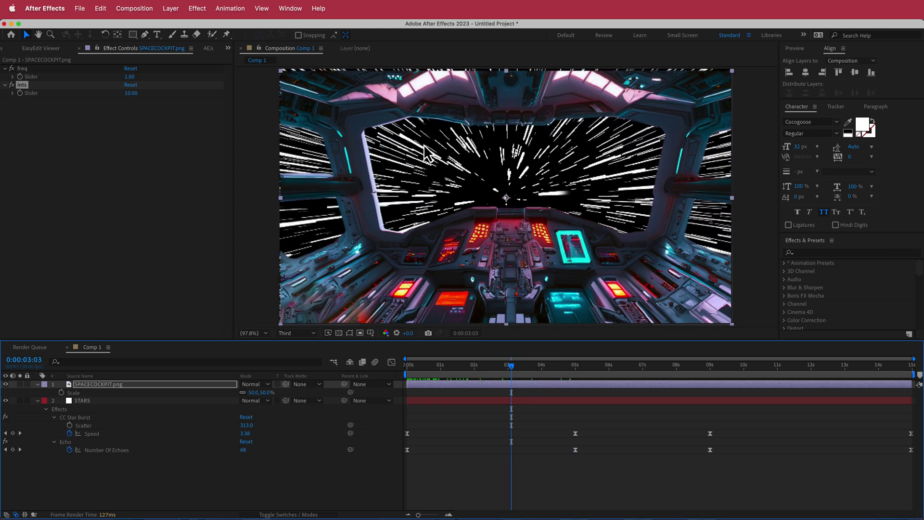
Step: Keyframe the freq and ints sliders at the composition's start and reveal the SPACECOCKPIT.png layer's keyframes
left_click_drag(510, 368, 394, 370)
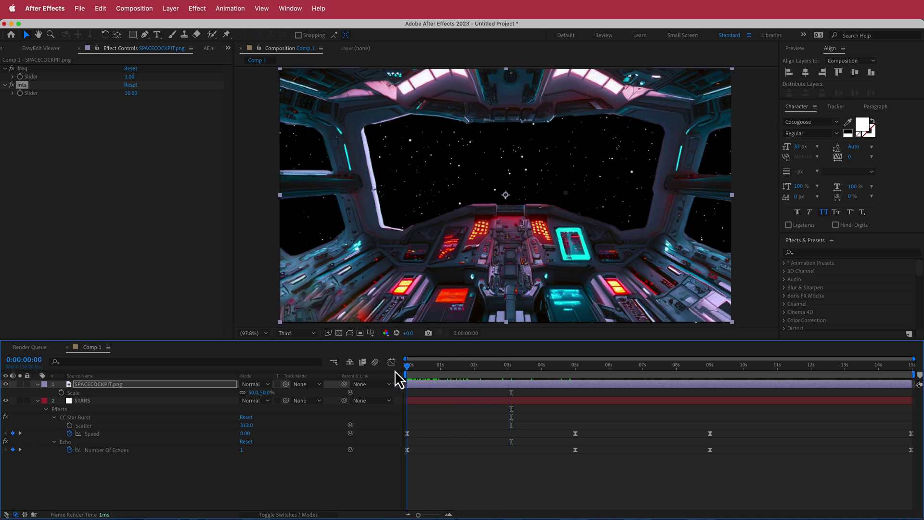
left_click(20, 92)
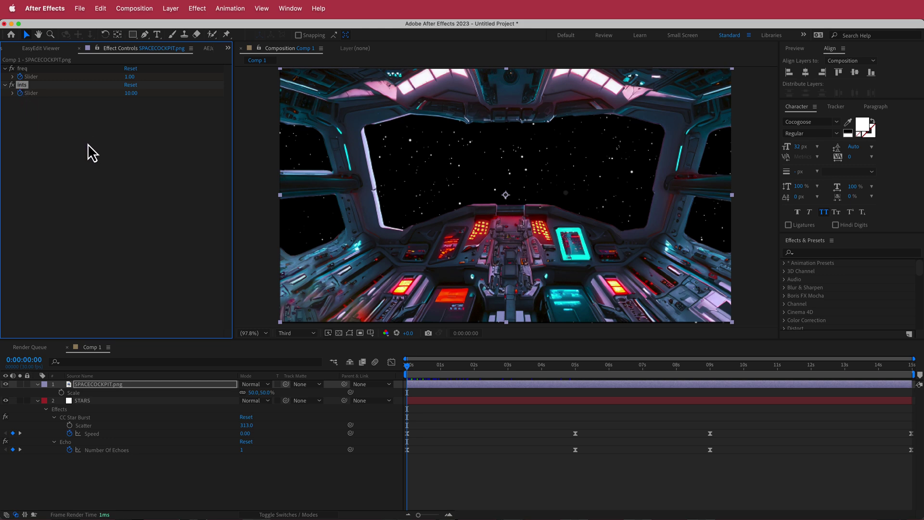
key("u")
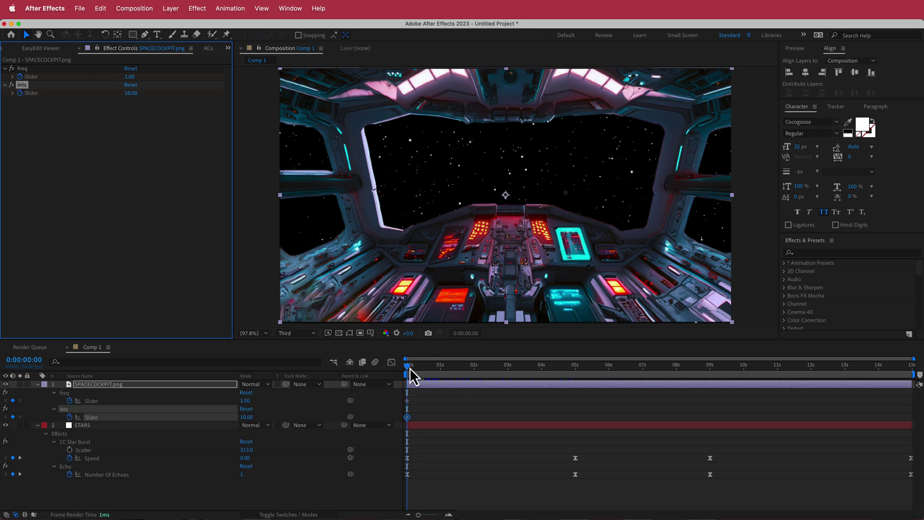
Step: At 0:00:05:00, set the freq slider to 8 and the ints slider to 30
left_click_drag(410, 368, 575, 368)
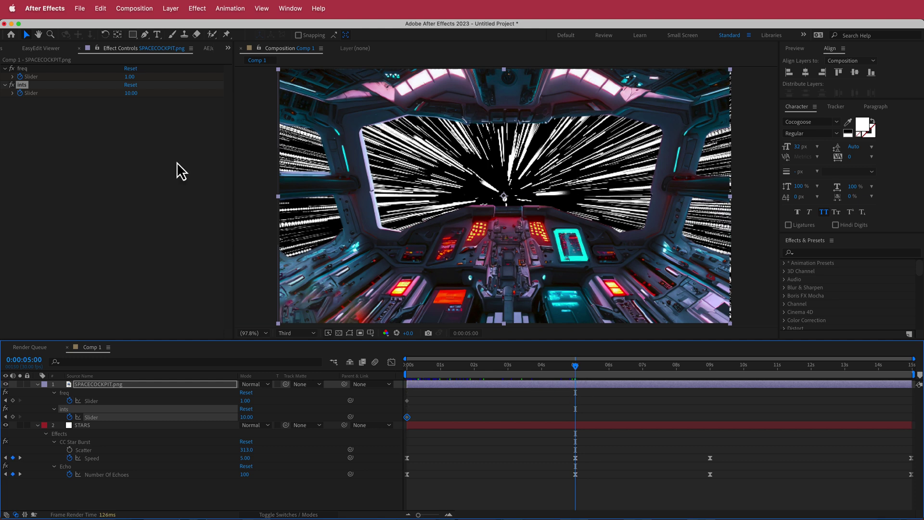
left_click(130, 77)
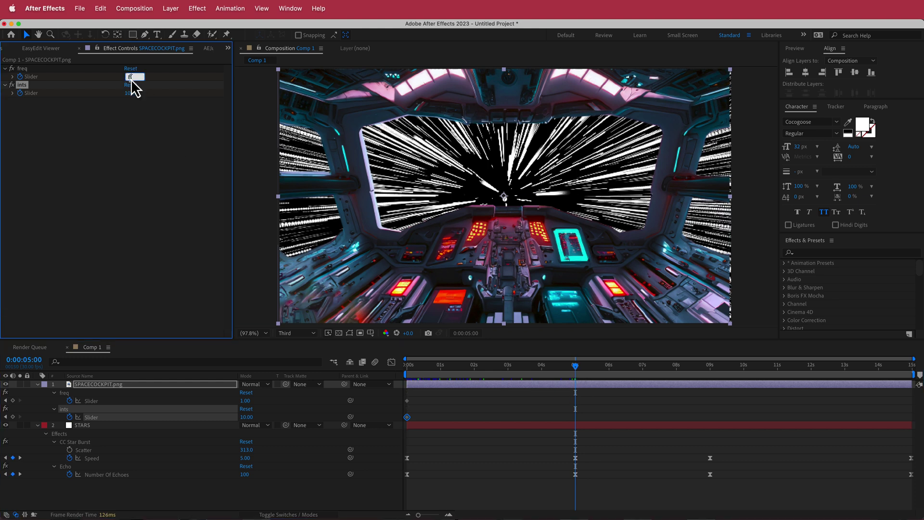
left_click(130, 93)
type("3")
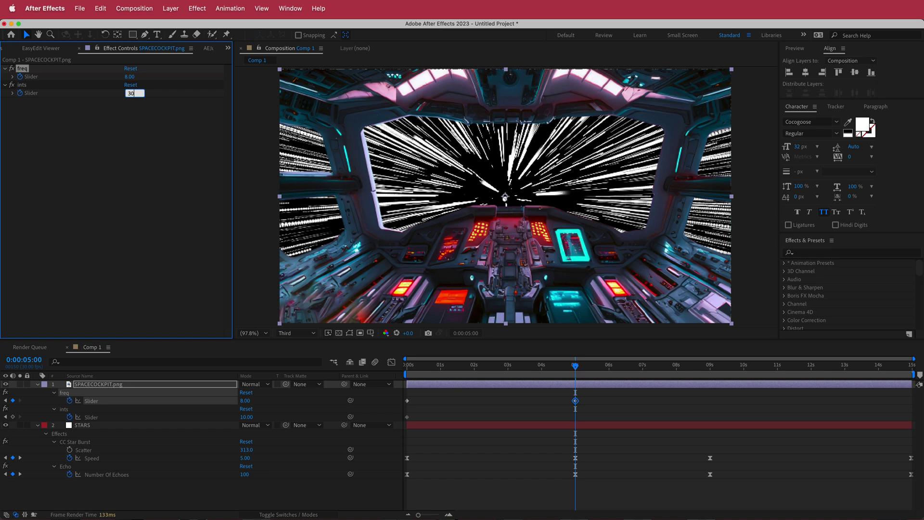
type("0")
Step: At 0:00:09:00, add keyframes holding the current freq and ints slider values
left_click_drag(576, 369, 710, 365)
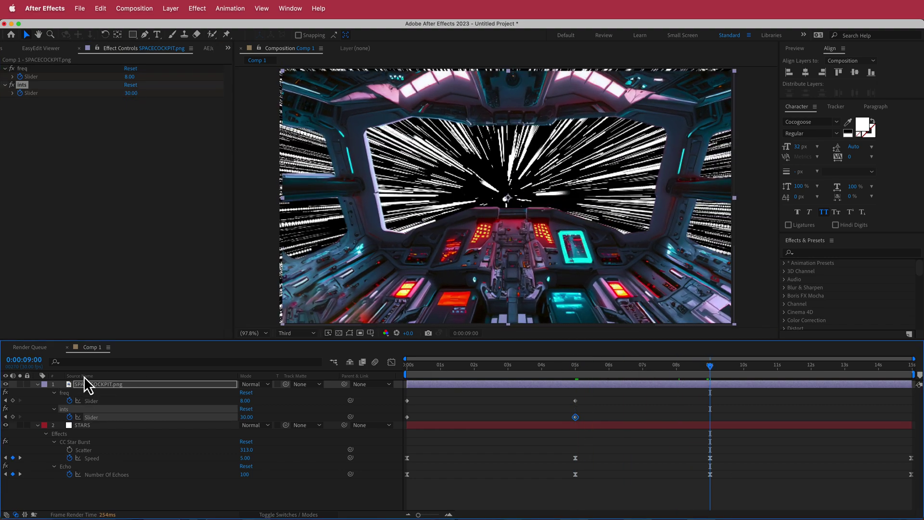
left_click(13, 400)
left_click(12, 417)
Step: At the composition's last frame, 0:00:14:29, set the freq slider to 1 and the ints slider to 10
left_click_drag(711, 370, 913, 377)
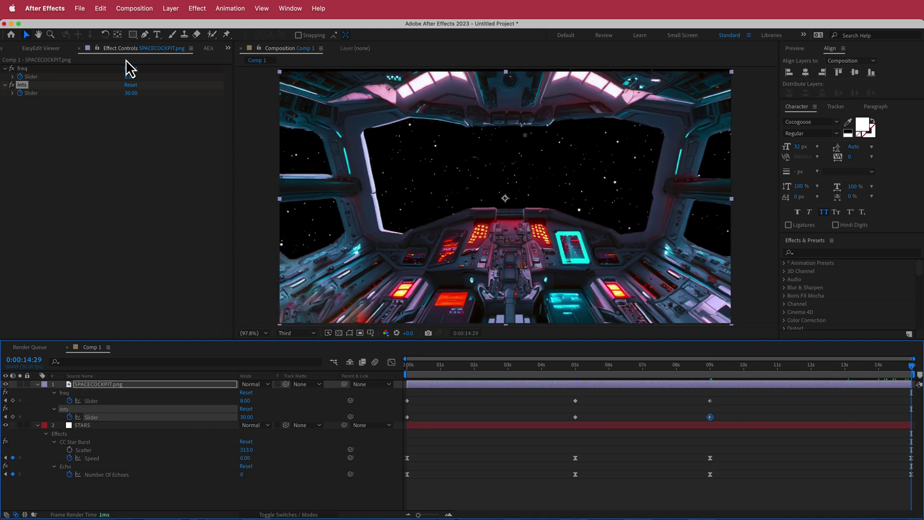
left_click(129, 77)
type("1")
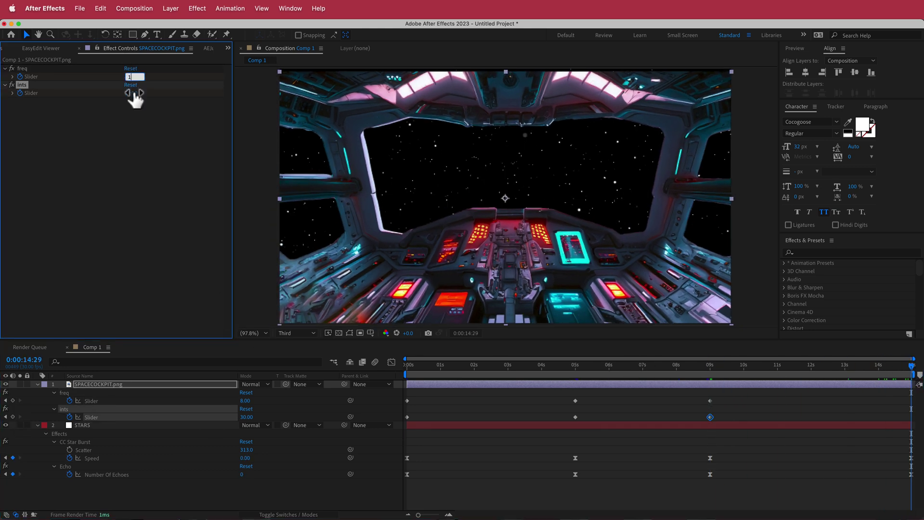
key("Tab")
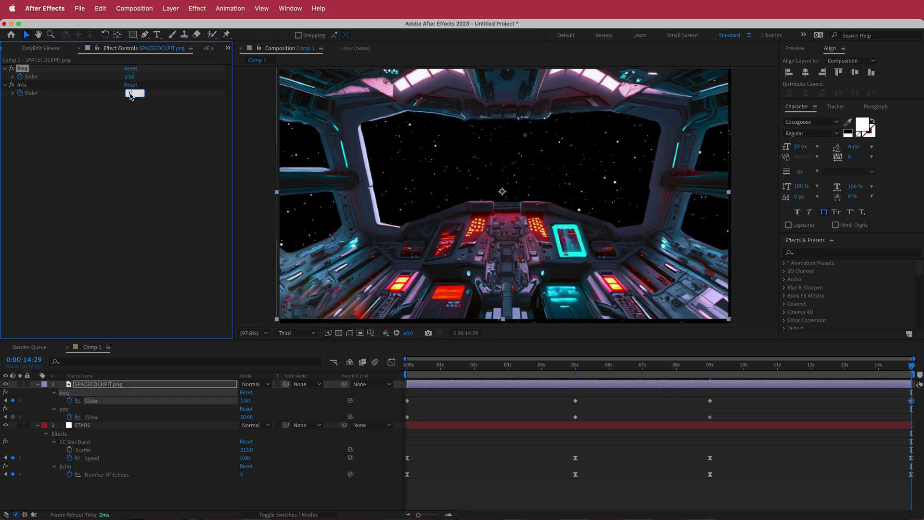
type("10")
key("Return")
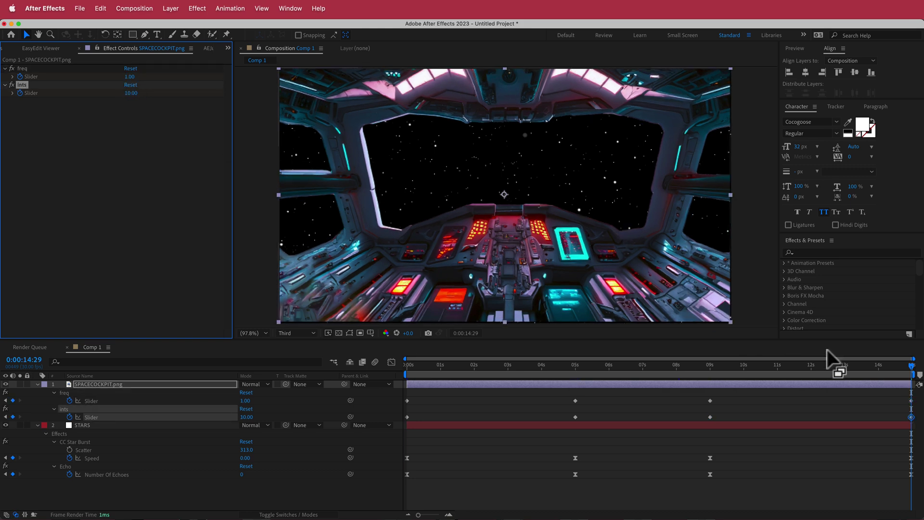
Step: Apply Easy Ease to all of the freq and ints slider keyframes
left_click_drag(735, 397, 405, 420)
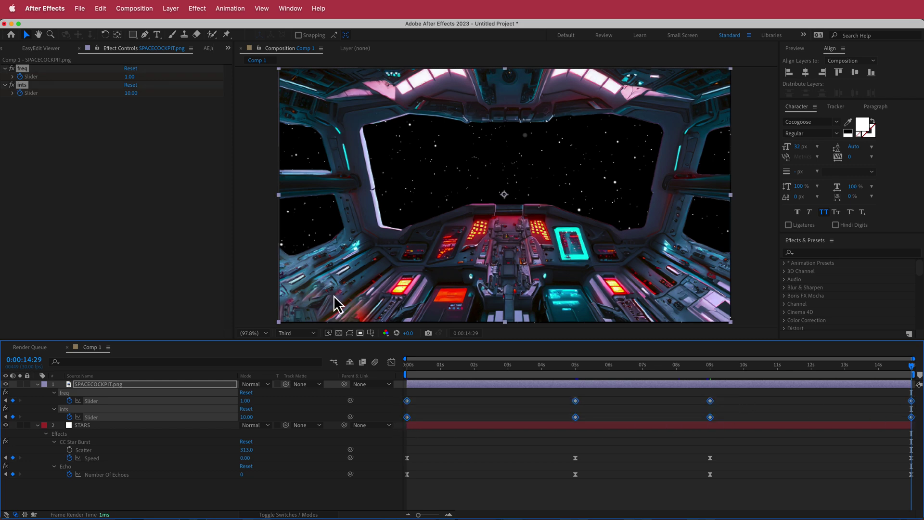
left_click(227, 7)
mouse_move(292, 119)
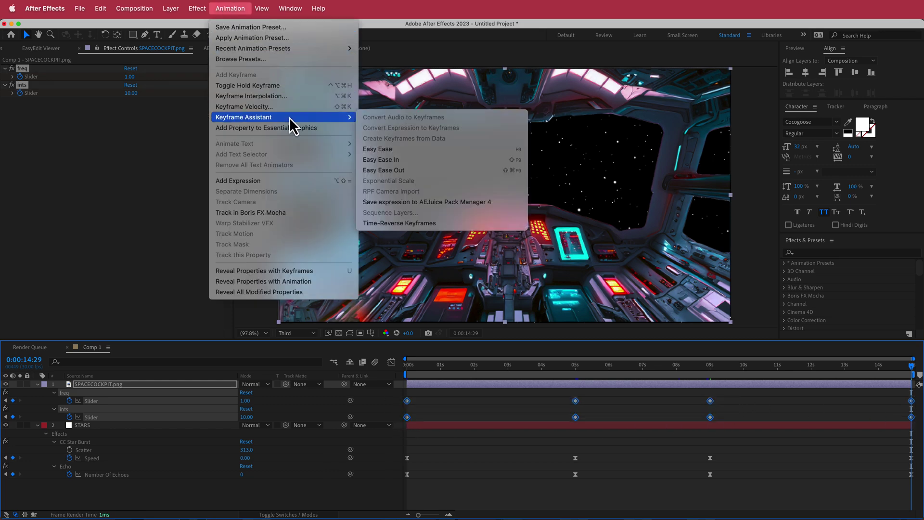
left_click(414, 153)
Step: Scale the SPACECOCKPIT.png layer to 56% to cover the frame edges, and preview the shake after 10 seconds
mouse_move(912, 367)
left_mouse_down()
mouse_move(402, 377)
mouse_move(680, 372)
left_mouse_up()
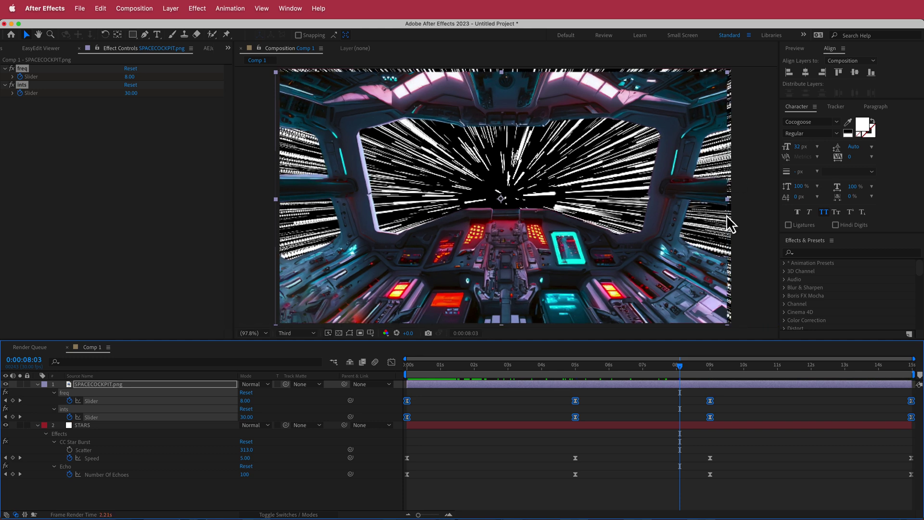
left_click(120, 386)
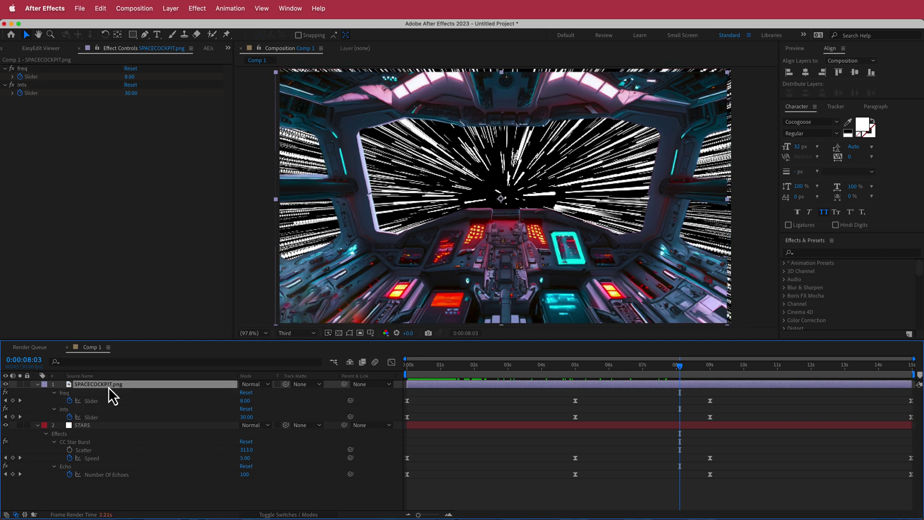
key("s")
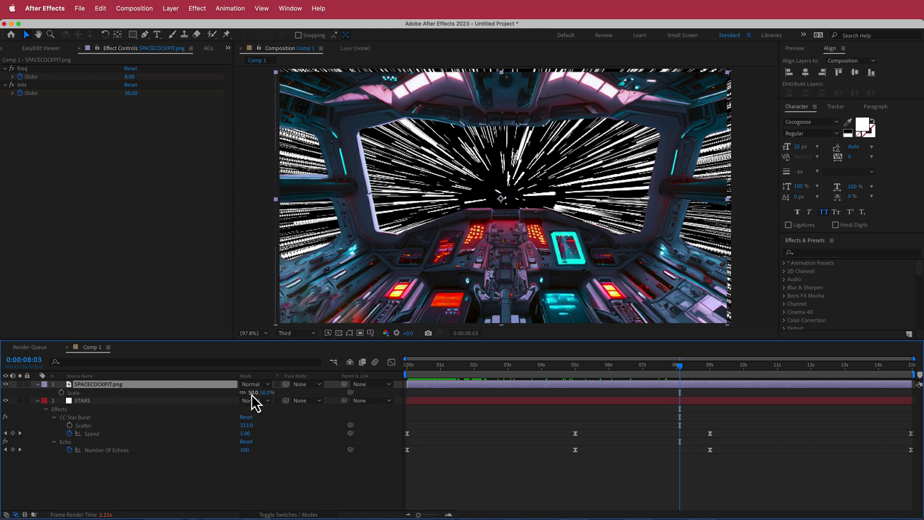
left_click_drag(253, 392, 255, 393)
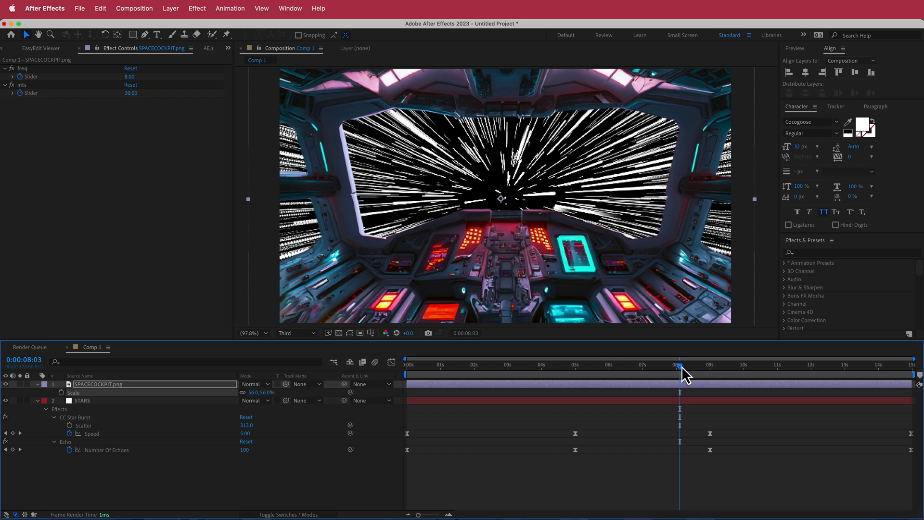
left_click_drag(680, 366, 766, 367)
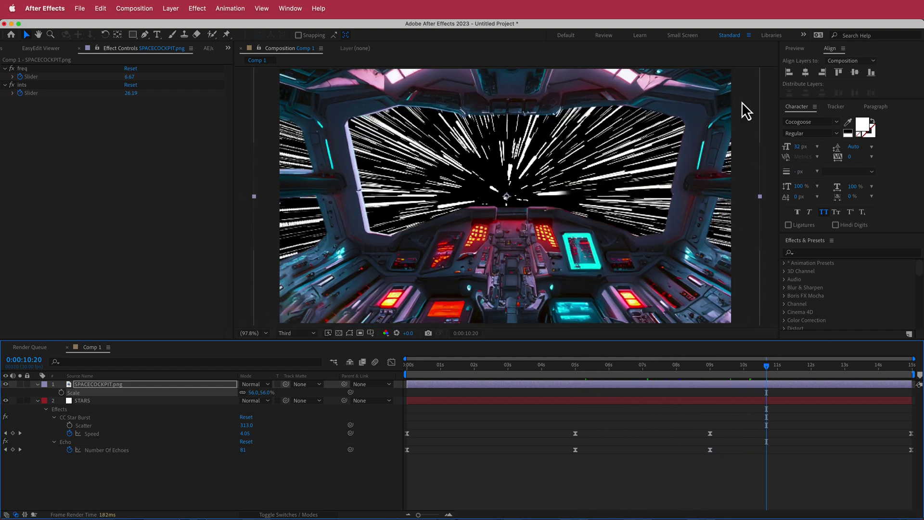
key("space")
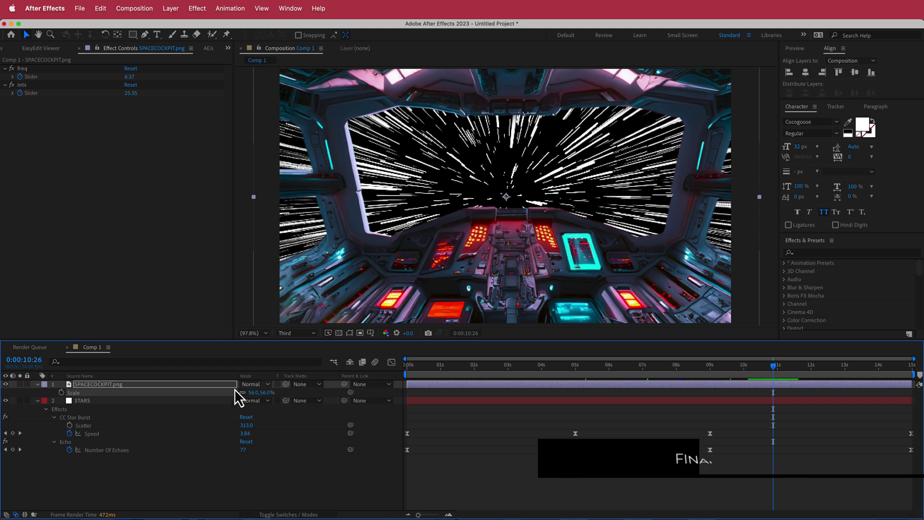
Step: Apply the Glow effect to the STARS layer, viewing the composition at 0:00:12:11
left_click(117, 403)
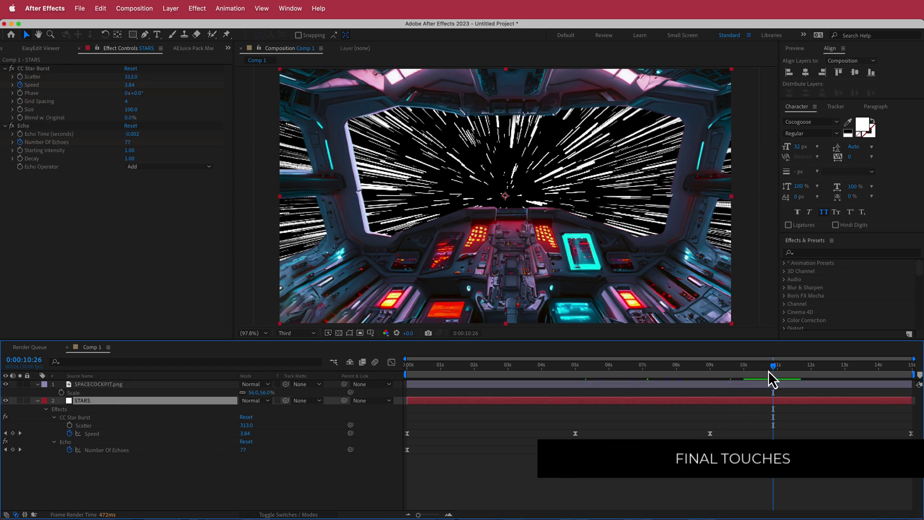
left_click_drag(772, 367, 823, 367)
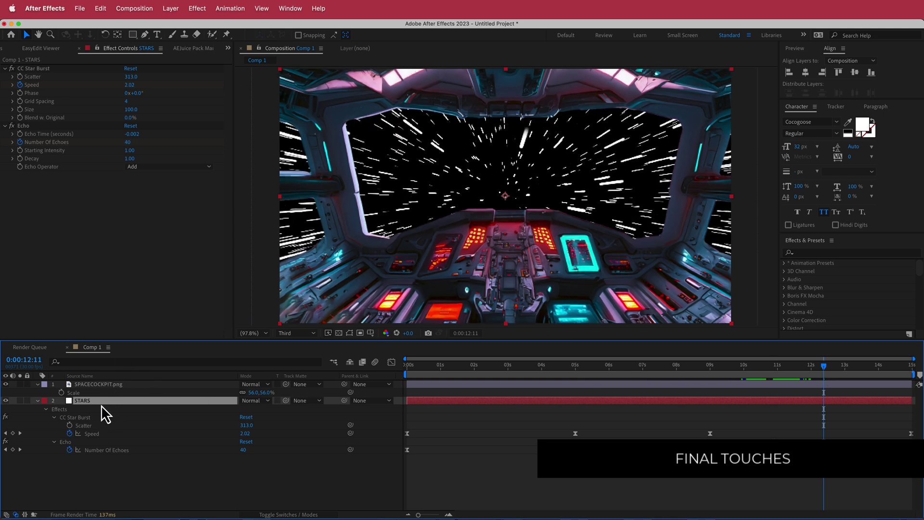
key("ctrl+space")
type("glow")
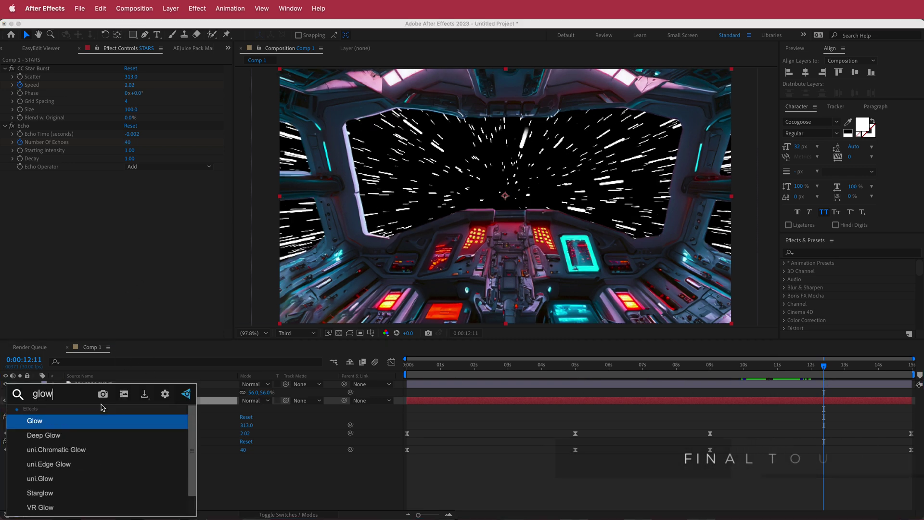
key("Return")
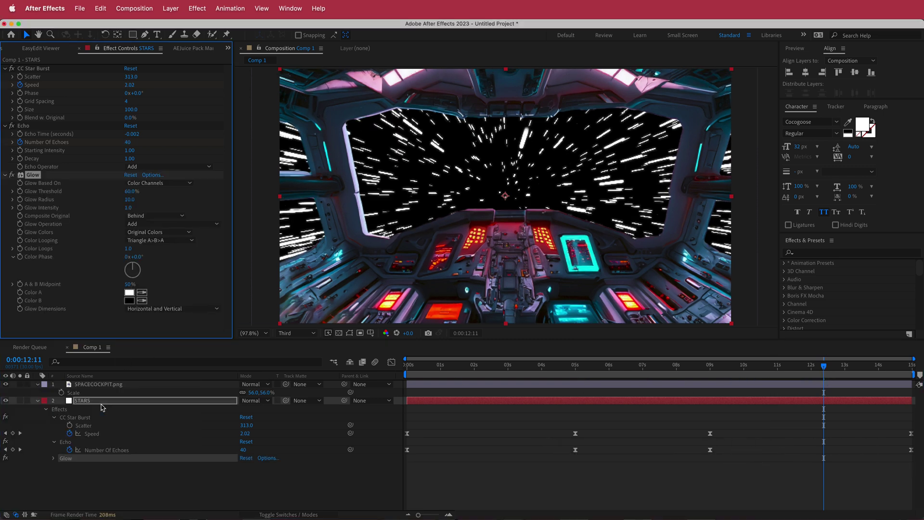
Step: Set the stars' Glow Intensity to 0.6, Glow Radius to 20 and Glow Threshold to 80%
left_click(129, 209)
type("0.6")
key("Return")
left_click(131, 199)
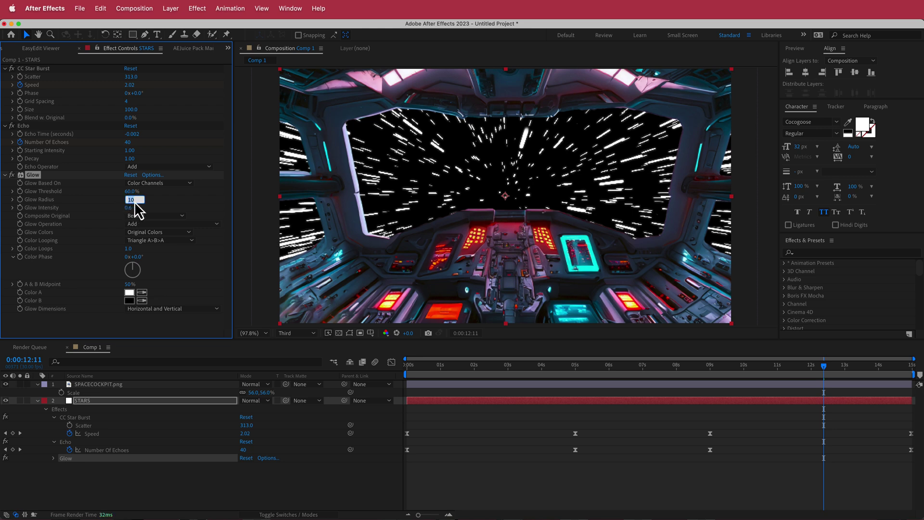
type("20")
key("Return")
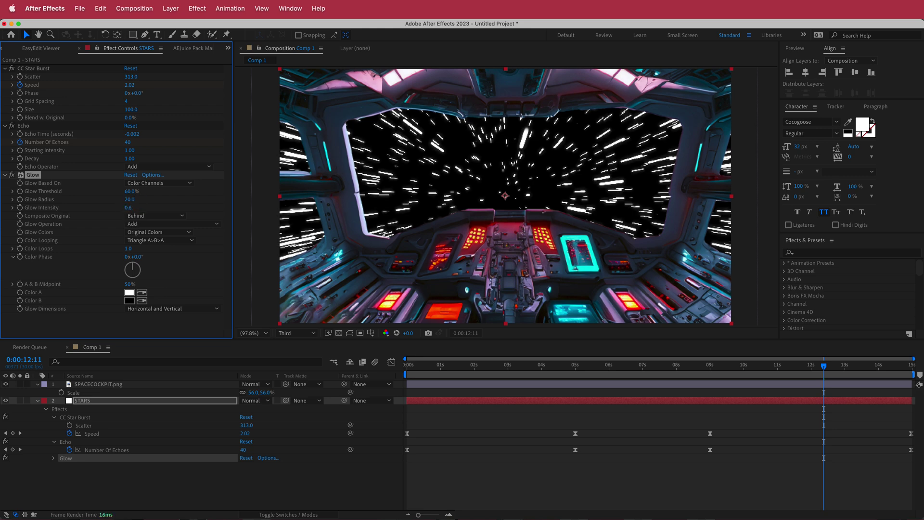
left_click(130, 192)
Step: Check the glow at 0:00:14:02 with the composition preview resolution set to Full
left_click_drag(824, 366, 881, 367)
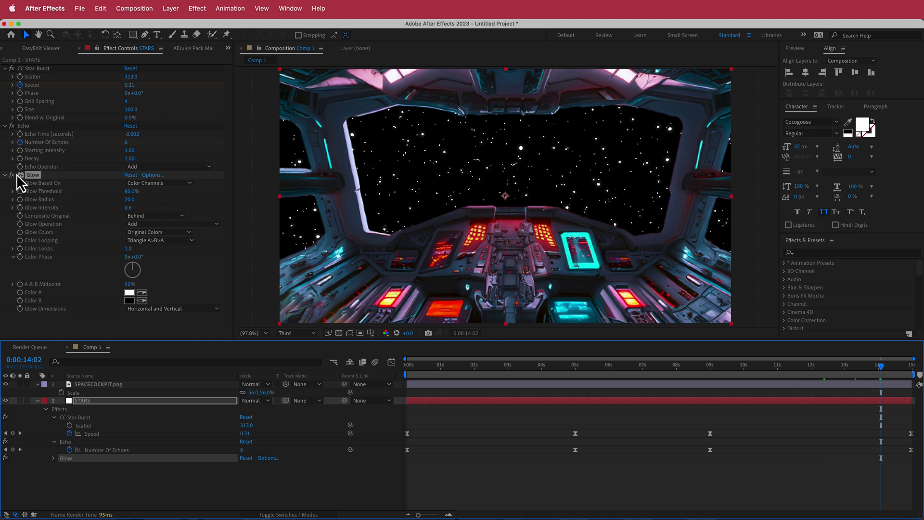
left_click_drag(18, 177, 289, 337)
left_click(294, 333)
left_click(294, 357)
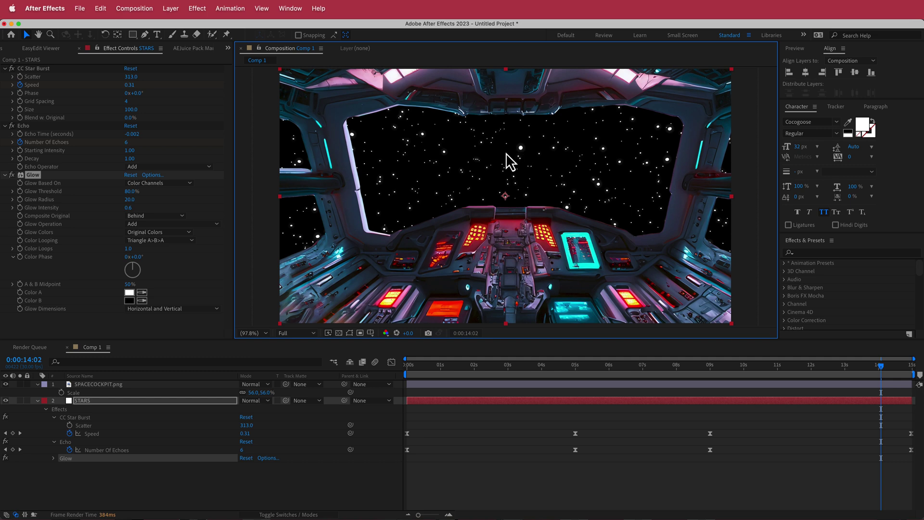
Step: Create a new adjustment layer and apply the Curves effect to it
right_click(331, 385)
mouse_move(360, 398)
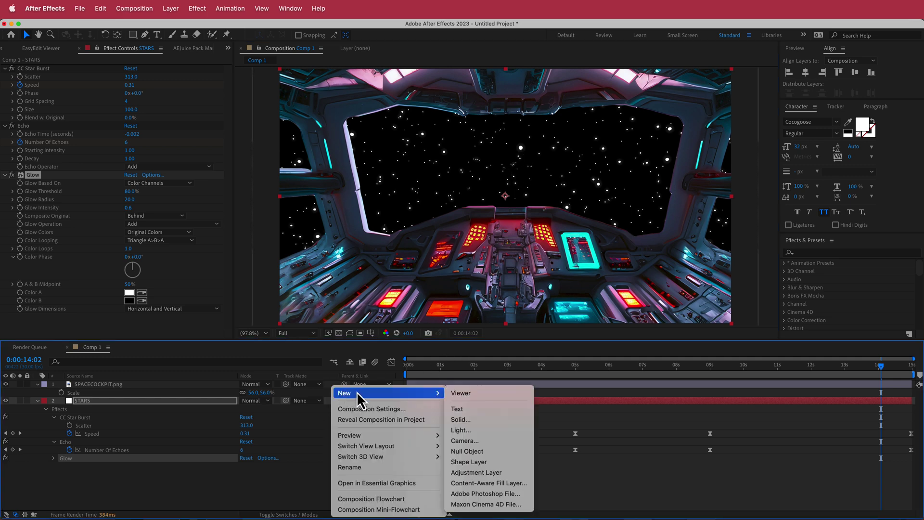
left_click(512, 472)
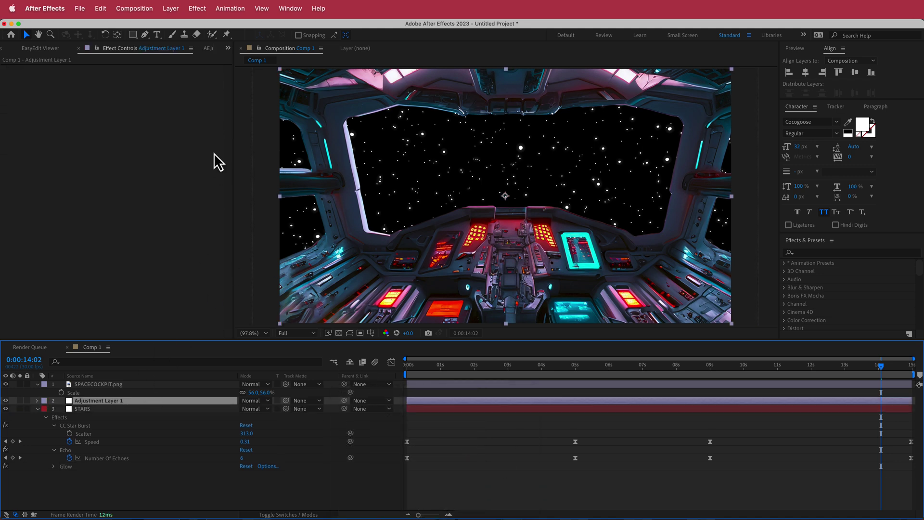
key("ctrl+space")
type("curv")
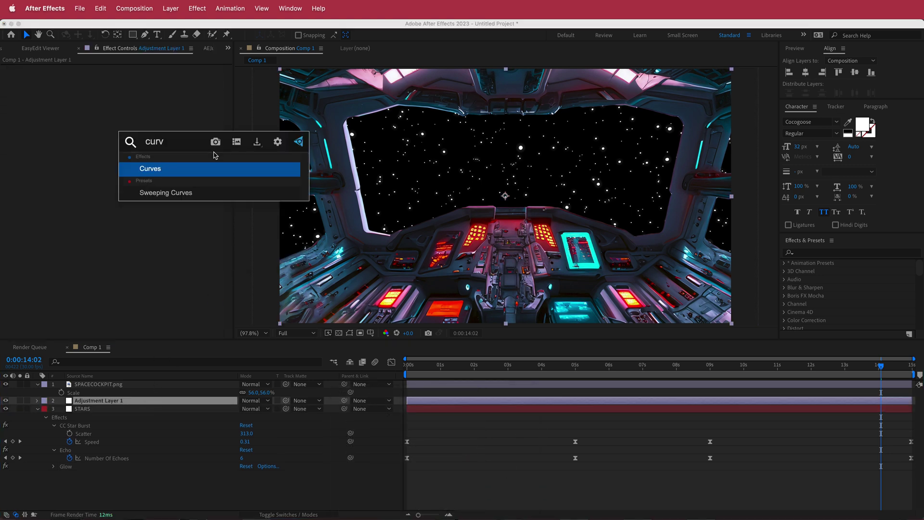
key("Return")
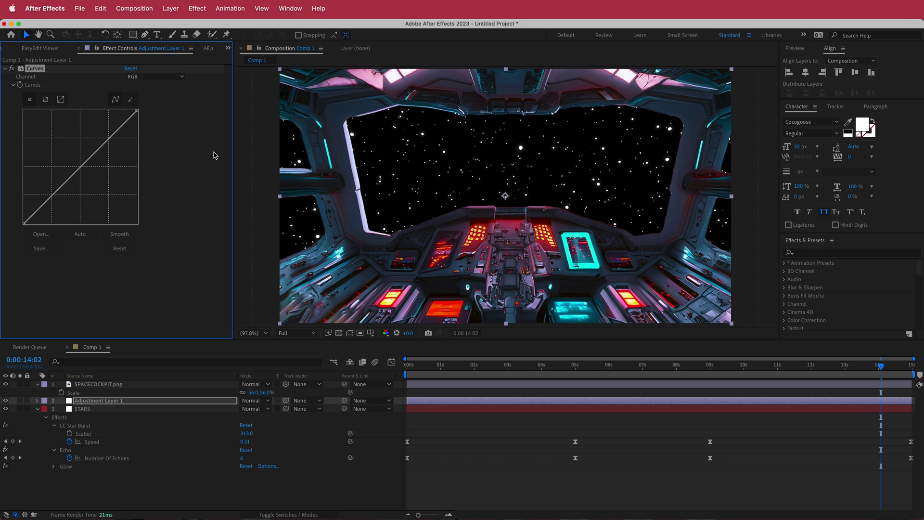
Step: Shape the RGB curve into a gentle contrast S-curve and move Adjustment Layer 1 above SPACECOCKPIT.png
left_click(53, 196)
left_click_drag(53, 196, 63, 196)
left_click_drag(103, 403, 104, 383)
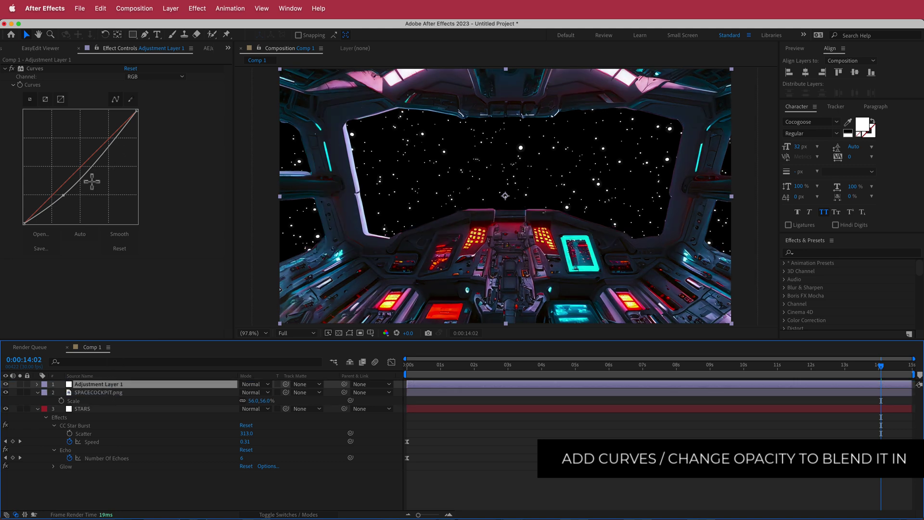
mouse_move(107, 145)
left_mouse_down()
mouse_move(117, 155)
mouse_move(107, 141)
left_mouse_up()
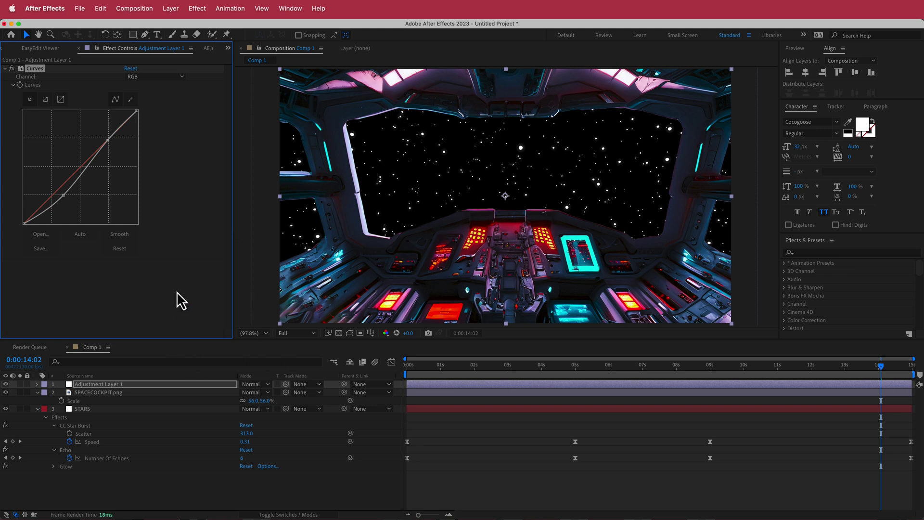
Step: Create a second adjustment layer on top of the stack and apply the Noise effect to it
right_click(332, 386)
mouse_move(356, 392)
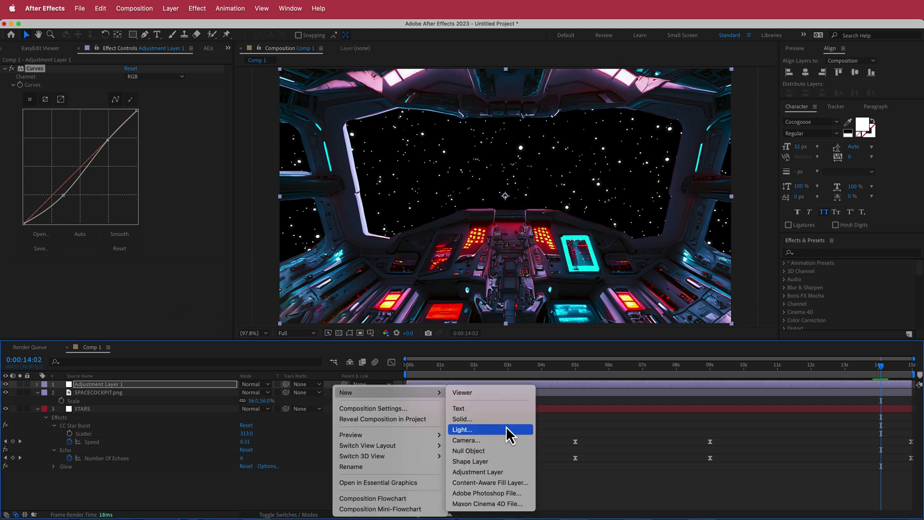
left_click(510, 471)
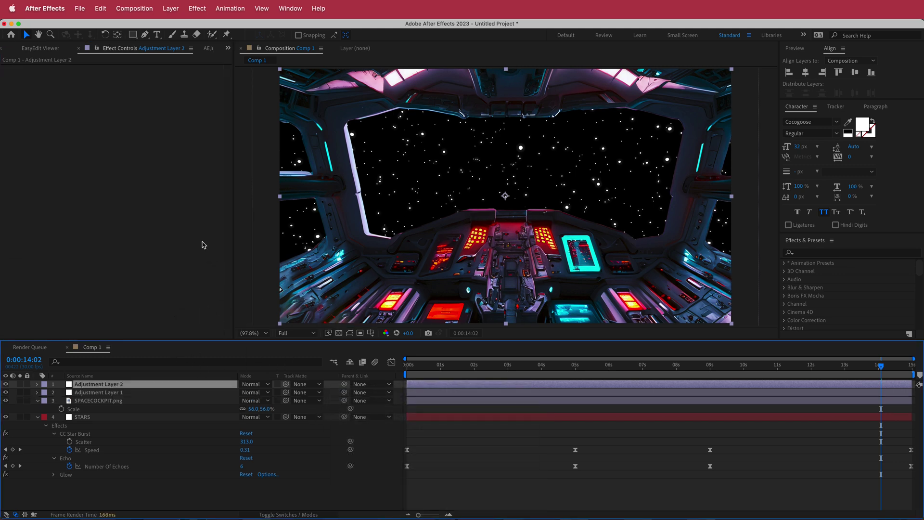
key("ctrl+space")
type("noi")
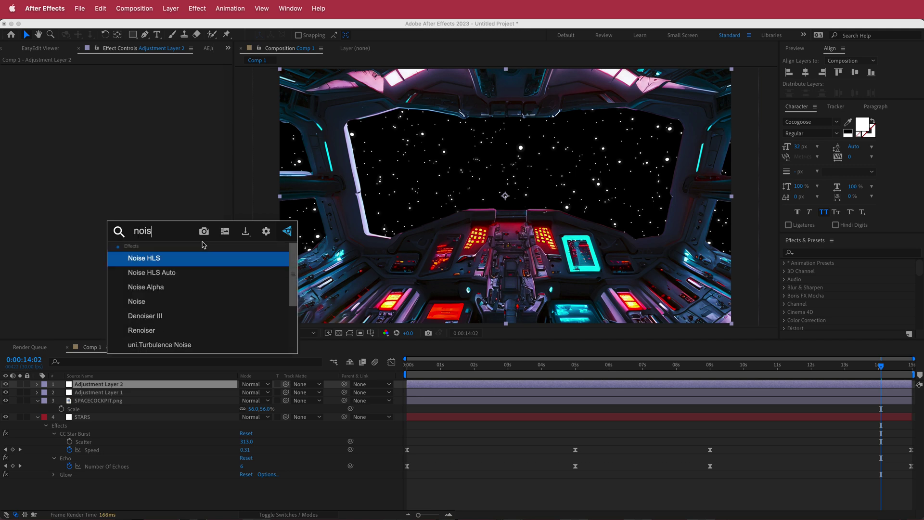
key("Down")
key("Down")
key("Down")
key("Return")
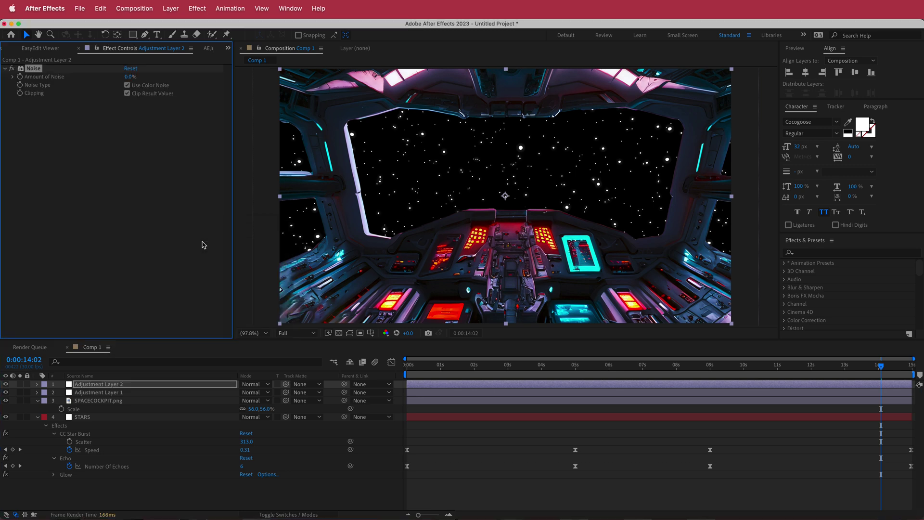
Step: Set Amount of Noise to 12% on Adjustment Layer 2 and compare the image with and without that layer
left_click(130, 78)
left_click(129, 77)
left_click(7, 385)
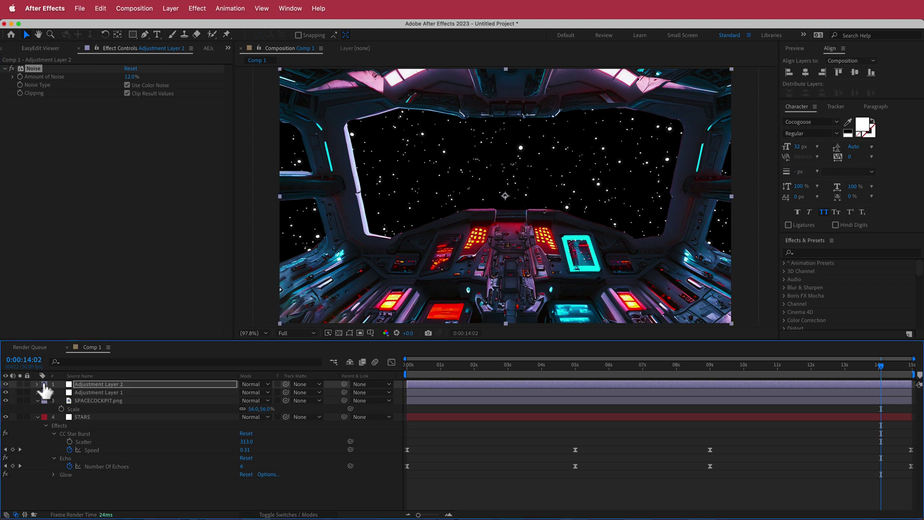
Step: At 0:00:04:04, add Lumetri Color to Adjustment Layer 2 with the SL BLEACH HDR look at intensity 90
mouse_move(881, 369)
left_mouse_down()
mouse_move(652, 380)
mouse_move(648, 371)
mouse_move(554, 382)
left_mouse_up()
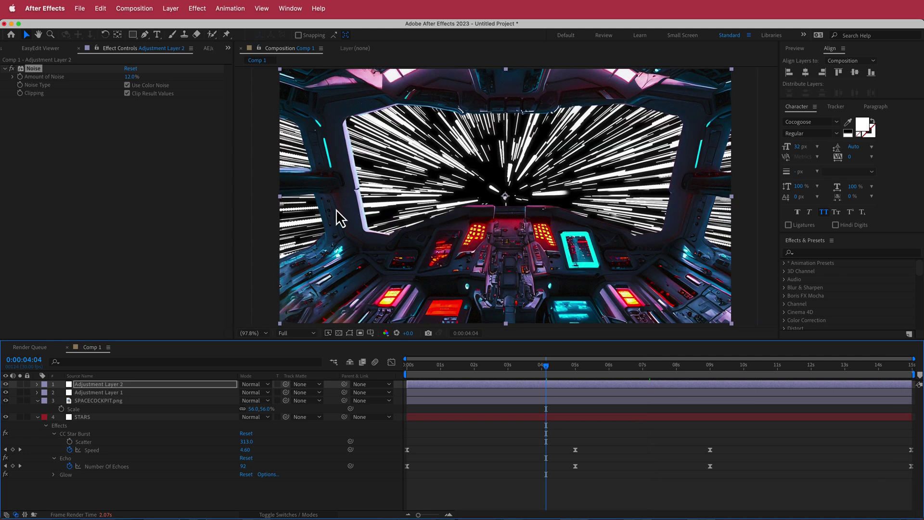
key("ctrl+space")
type("lum")
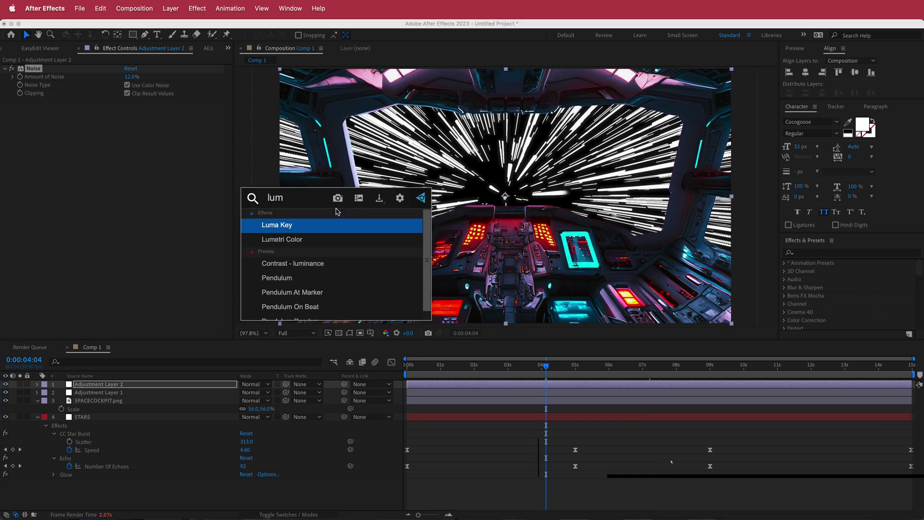
key("Down")
key("Return")
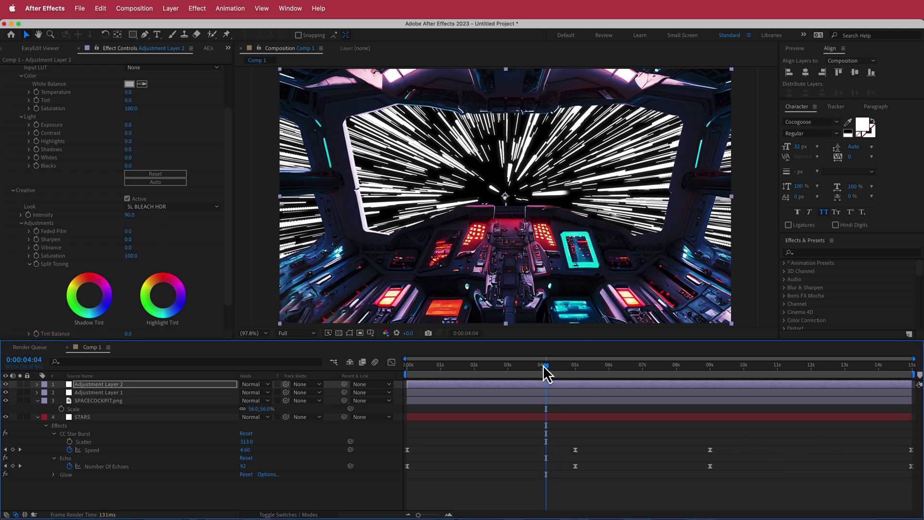
Step: At 0:00:01:21, apply the Red Giant Universe ChromaTown effect to SPACECOCKPIT.png and close the Universe Dashboard
mouse_move(543, 365)
left_mouse_down()
mouse_move(443, 366)
mouse_move(463, 365)
left_mouse_up()
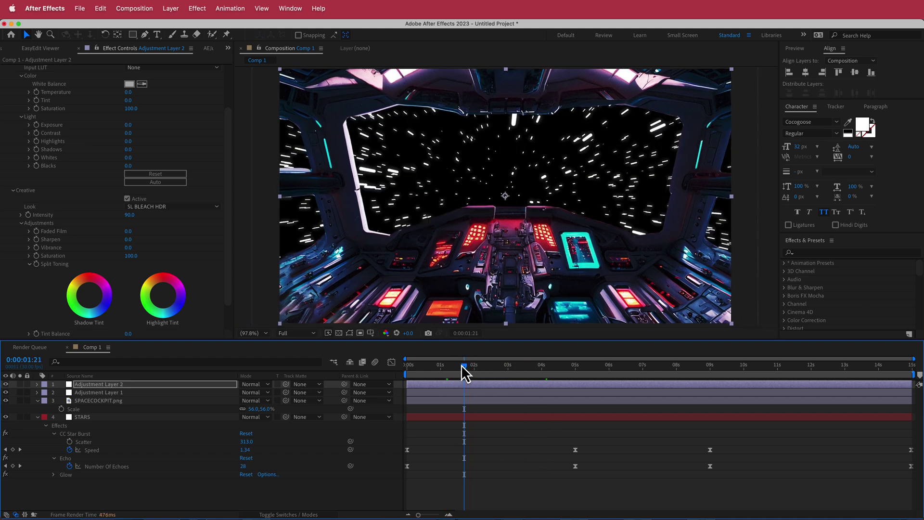
left_click(114, 402)
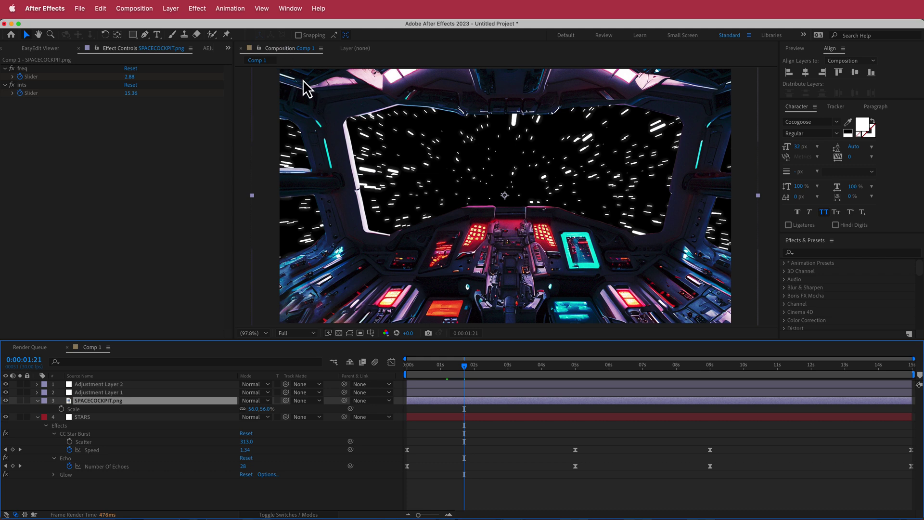
key("super+shift+u")
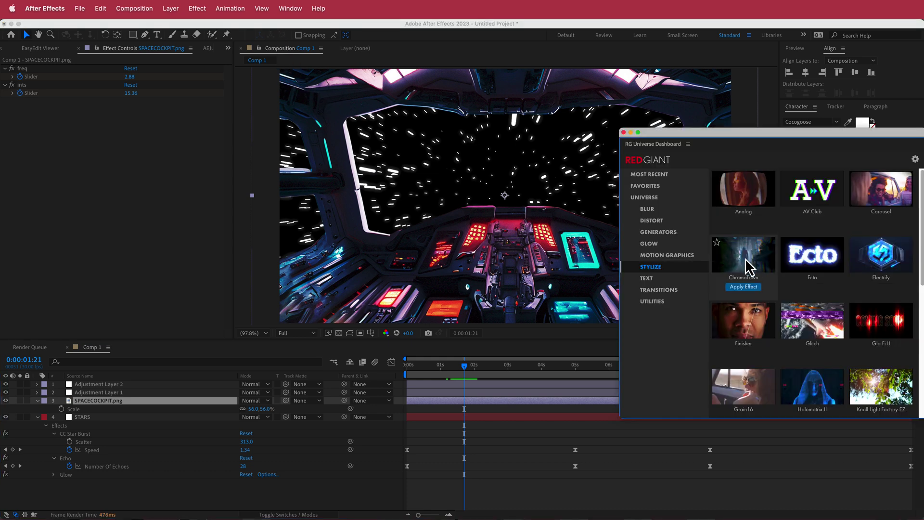
left_click(744, 287)
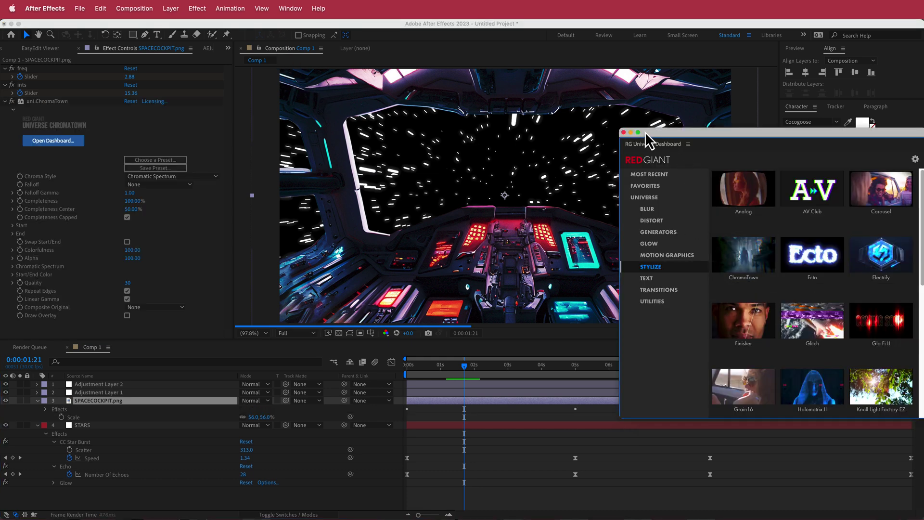
left_click(631, 133)
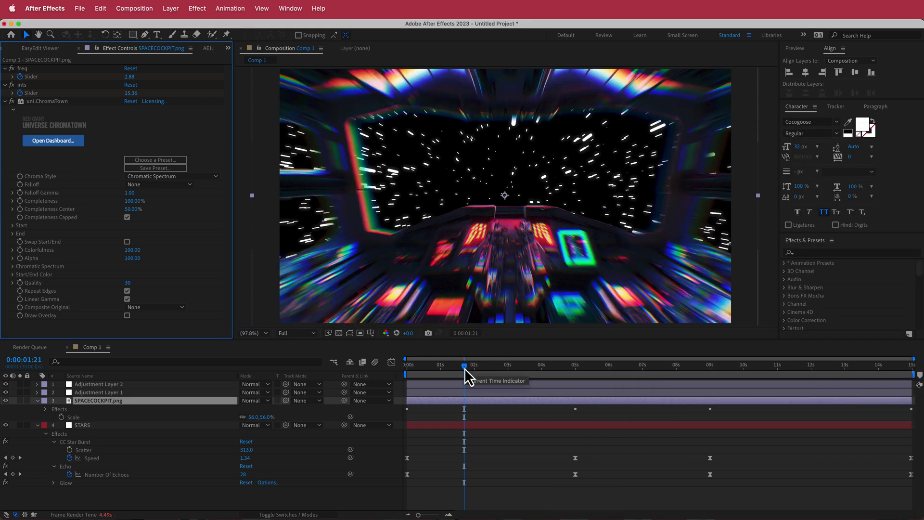
Step: At 0:00:00:00, start keyframing ChromaTown's Completeness on the cockpit layer with a value of 0%
left_click_drag(465, 368, 588, 370)
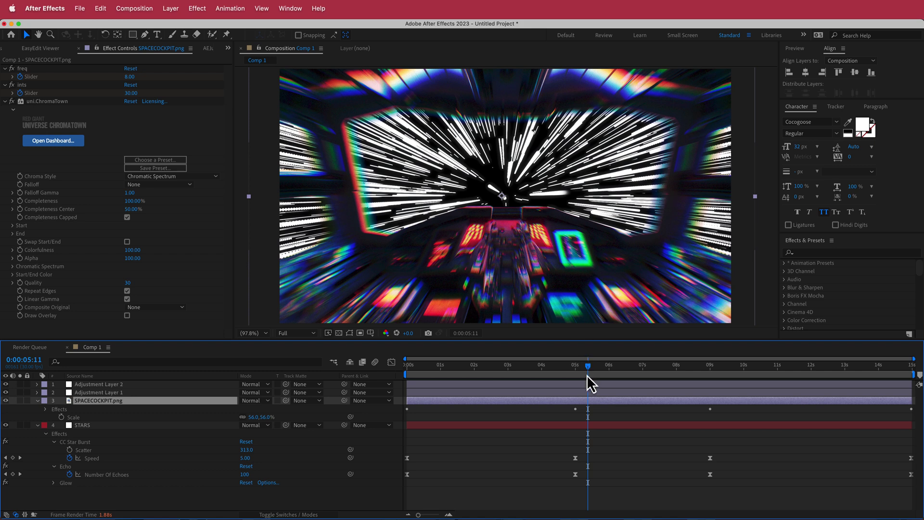
left_click_drag(587, 375, 398, 374)
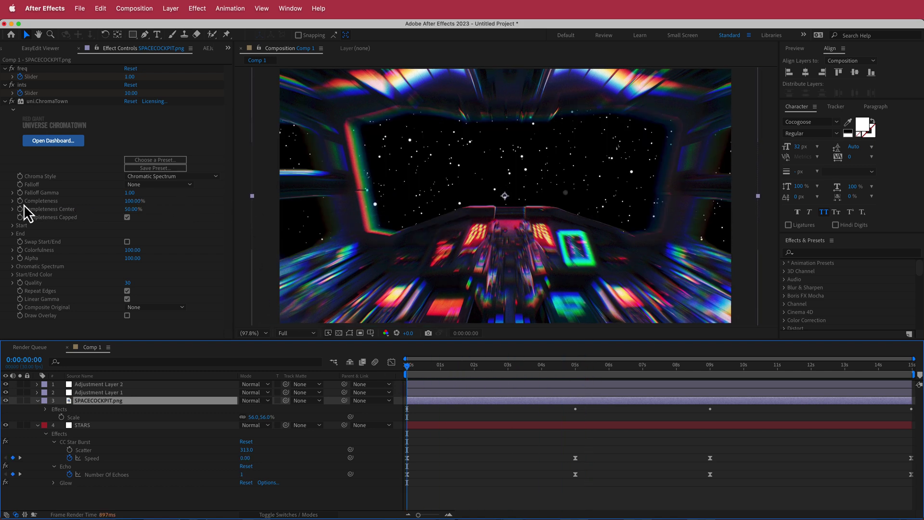
left_click(19, 203)
left_click(131, 201)
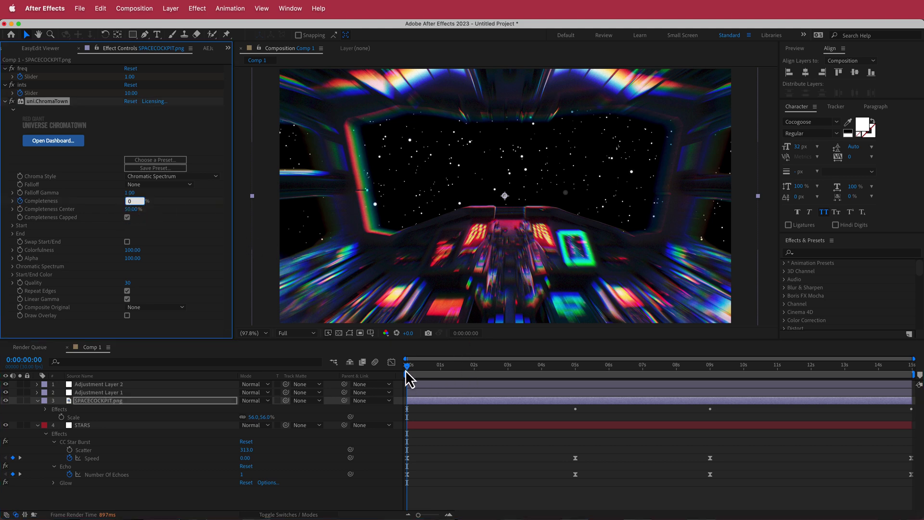
Step: At 0:00:04:00, keyframe ChromaTown's Completeness at 90% and check the cockpit distortion at 0:00:05:00
left_click_drag(408, 366, 576, 366)
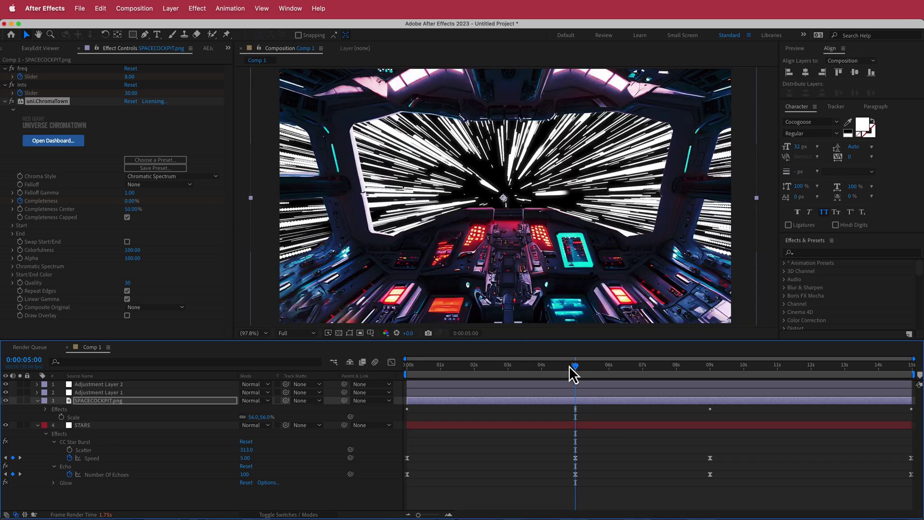
left_click_drag(575, 365, 542, 367)
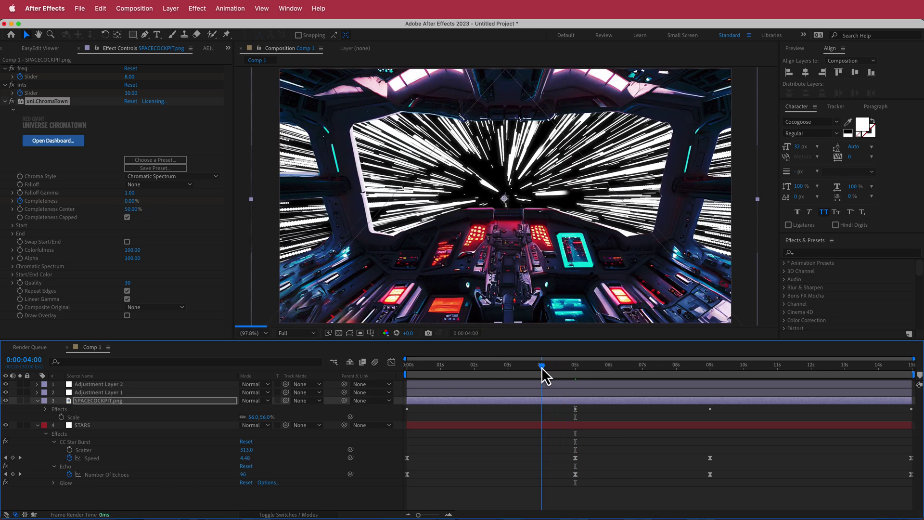
left_click(129, 202)
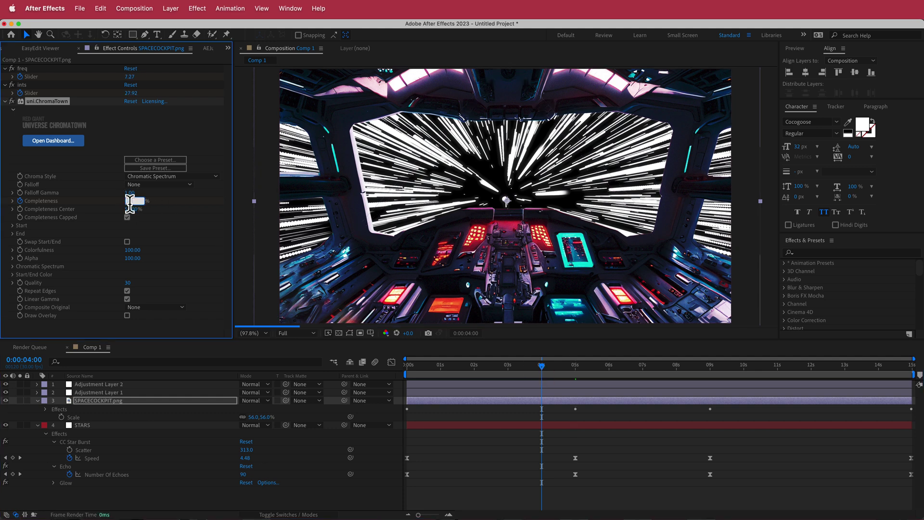
type("90")
key("Return")
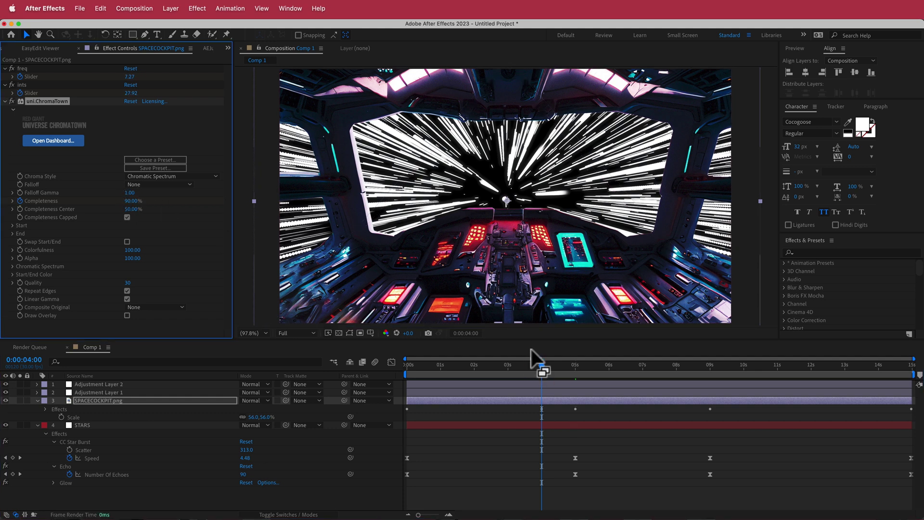
left_click_drag(542, 367, 575, 365)
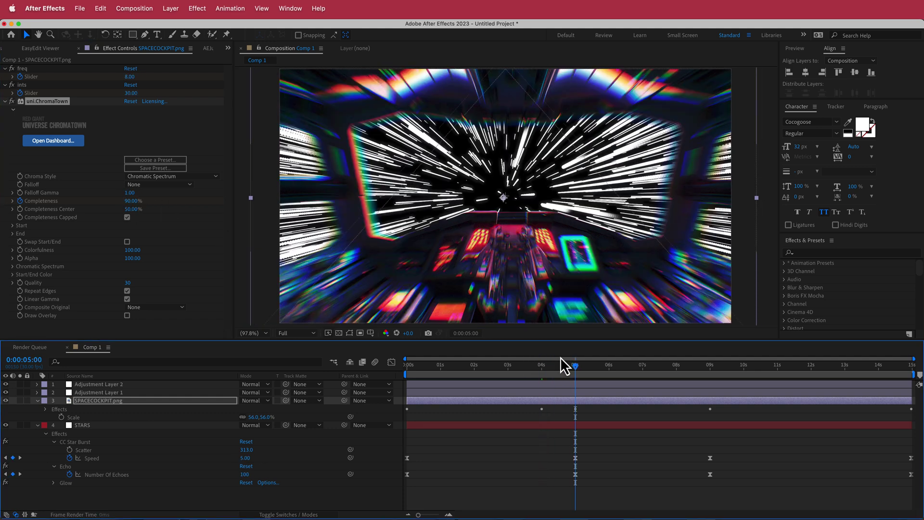
Step: Keyframe the cockpit layer's ChromaTown Completeness at 100% at 0:00:05:00, reveal the layer's keyframes, and hold that value with a keyframe at 0:00:09:00
left_click(131, 201)
type("100")
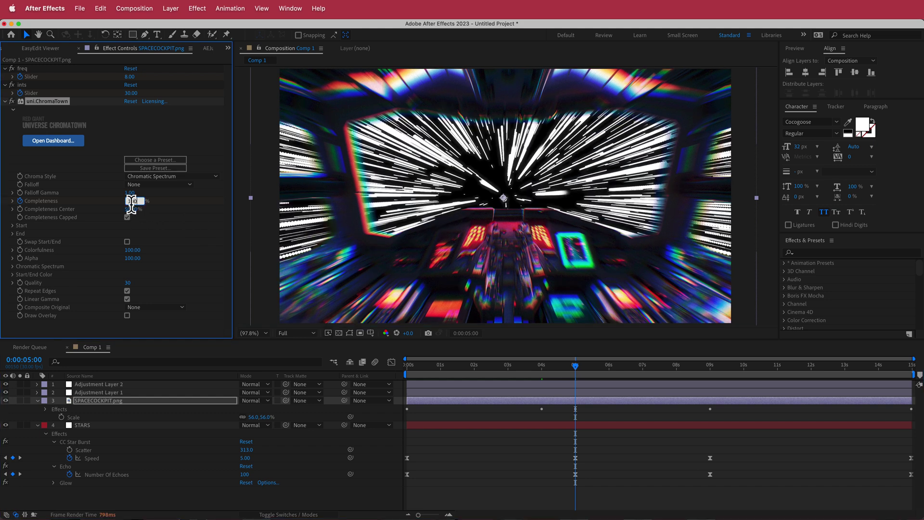
key("Return")
key("u")
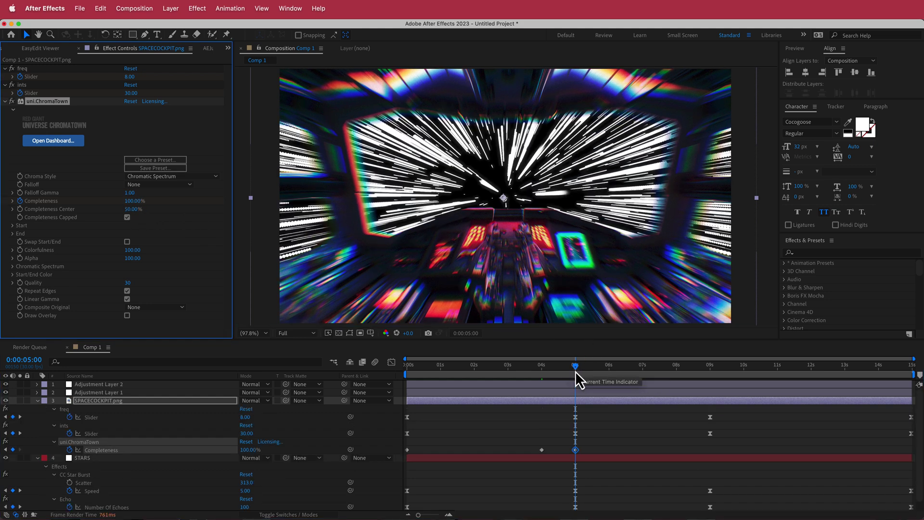
left_click_drag(579, 368, 712, 375)
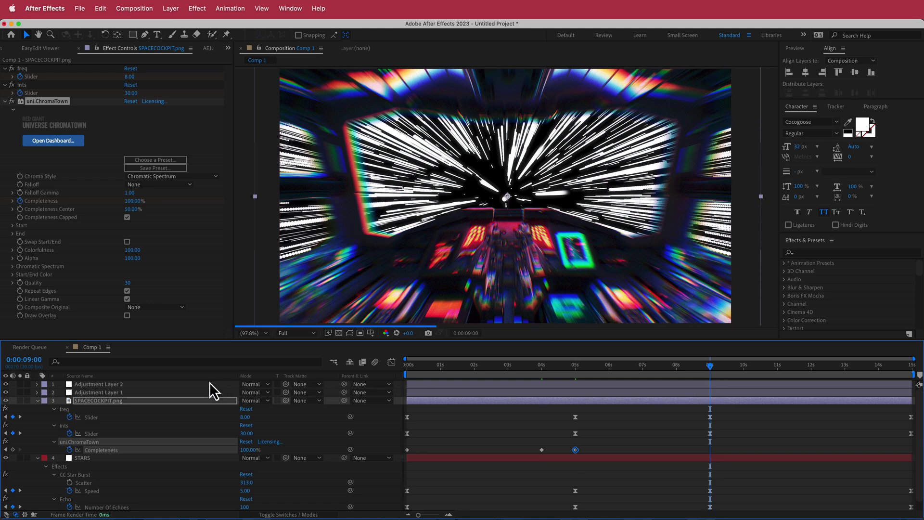
left_click(13, 450)
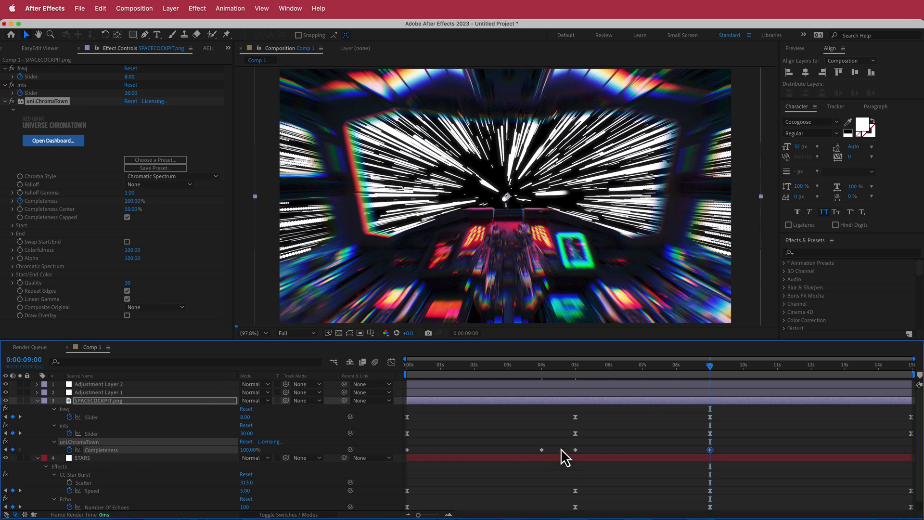
Step: Copy the 90% Completeness keyframe from 0:00:04:00 to 0:00:10:00
left_click(539, 451)
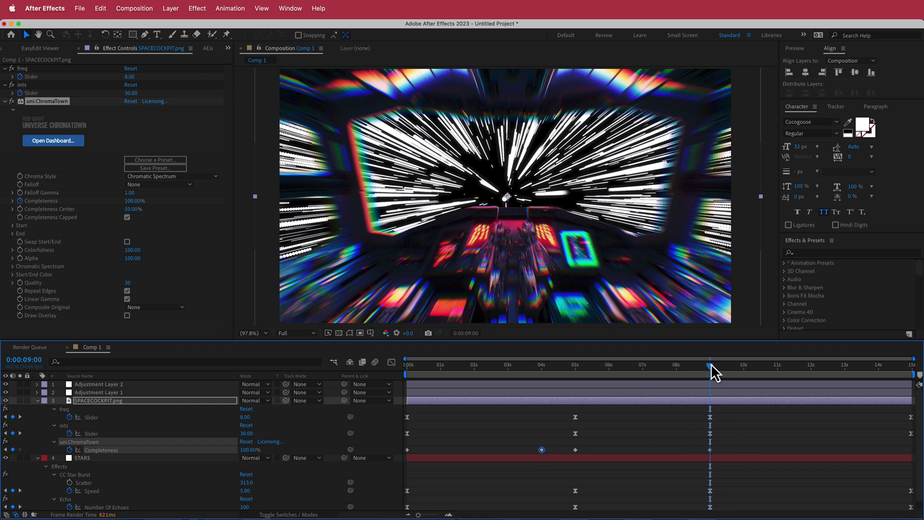
left_click_drag(711, 365, 744, 368)
key("ctrl+v")
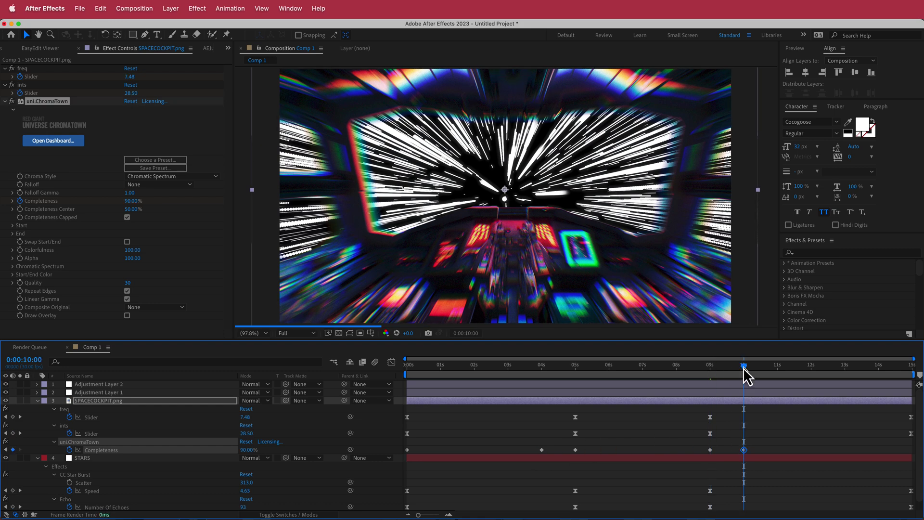
Step: Copy the first Completeness keyframe, 0%, to the end of the composition at 0:00:14:29
left_click(407, 449)
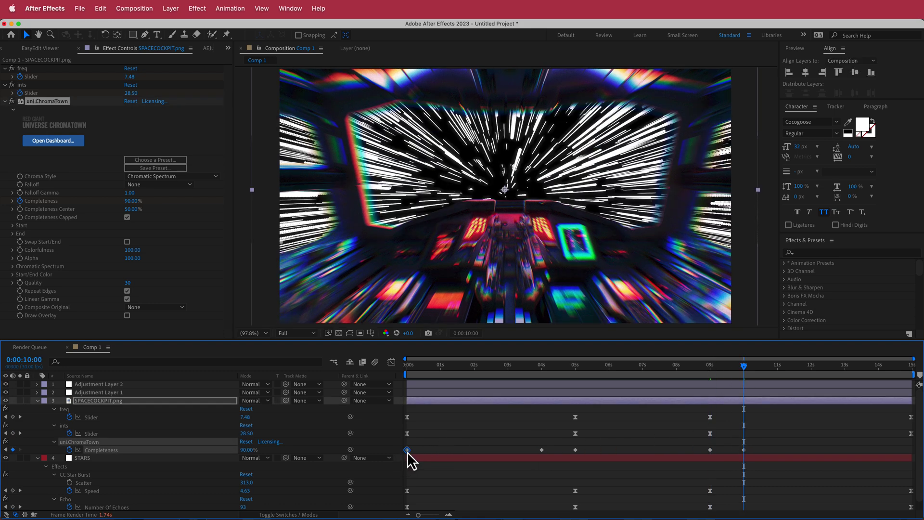
left_click_drag(744, 367, 916, 377)
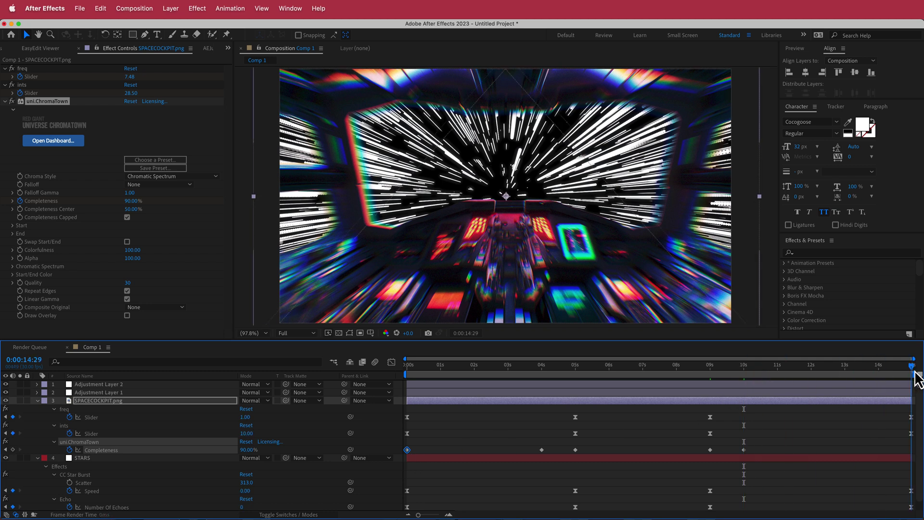
key("ctrl+v")
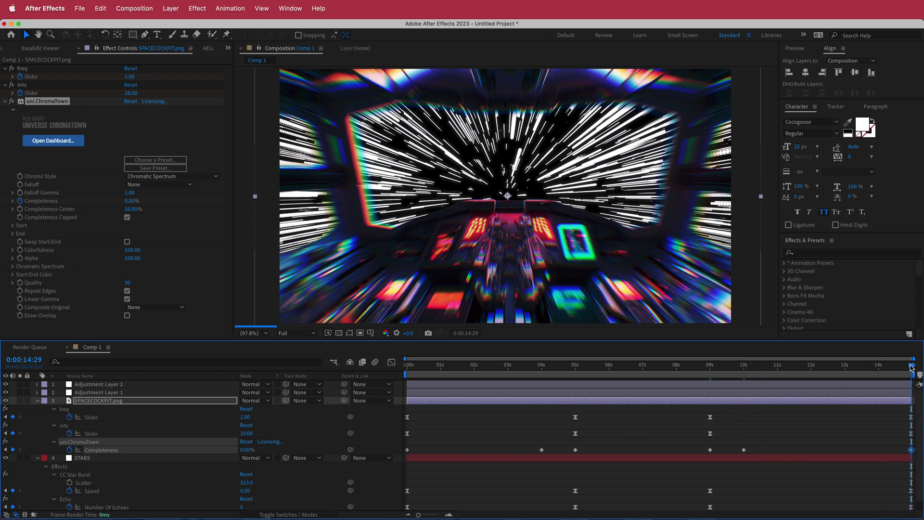
Step: Lower the composition preview resolution to Quarter and review the jump distortion from 0:00:06:05 to 0:00:09:19
left_click_drag(912, 369, 614, 378)
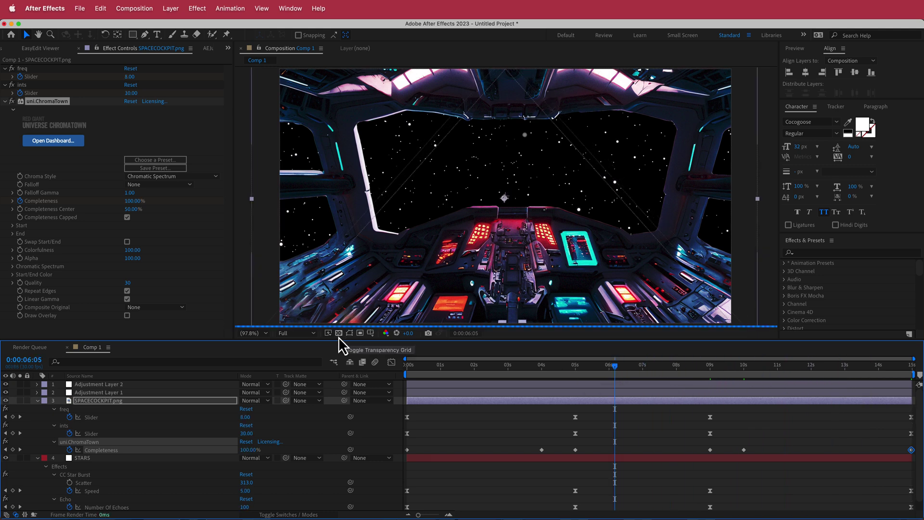
left_click(295, 334)
left_click(301, 396)
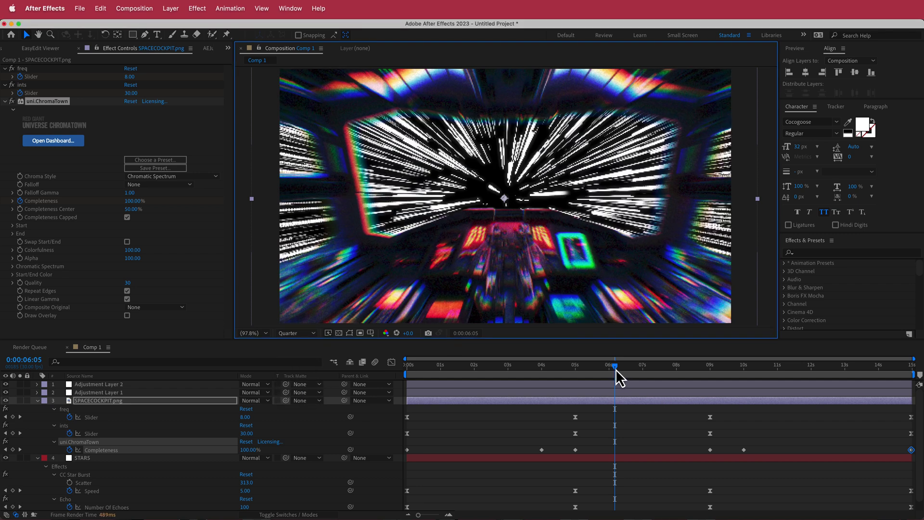
left_click_drag(616, 375, 733, 371)
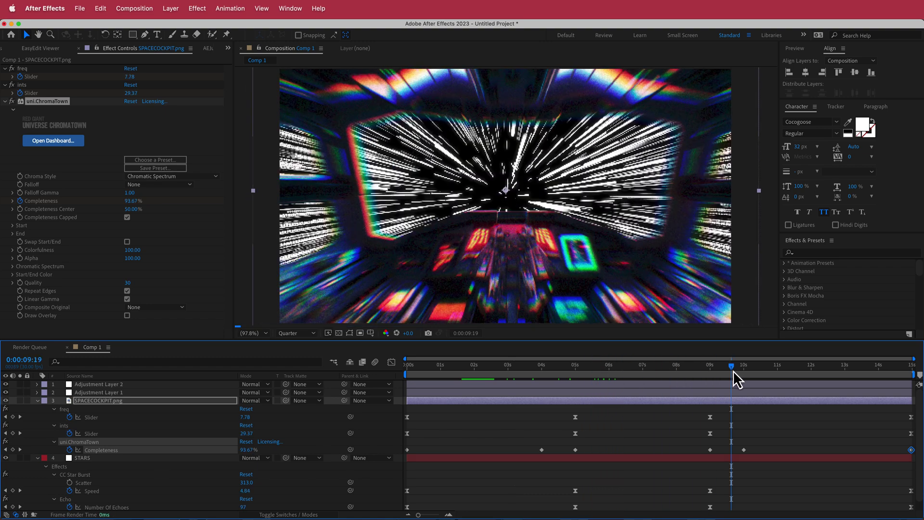